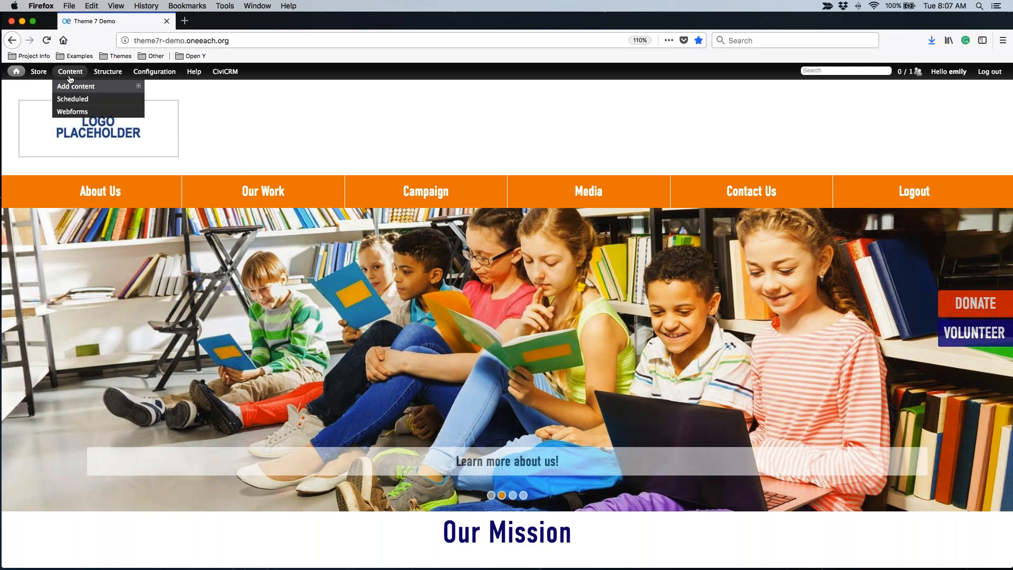
# Step: Start a new Basic page and title it "This is the Newest Page"
pyautogui.moveTo(89, 88)
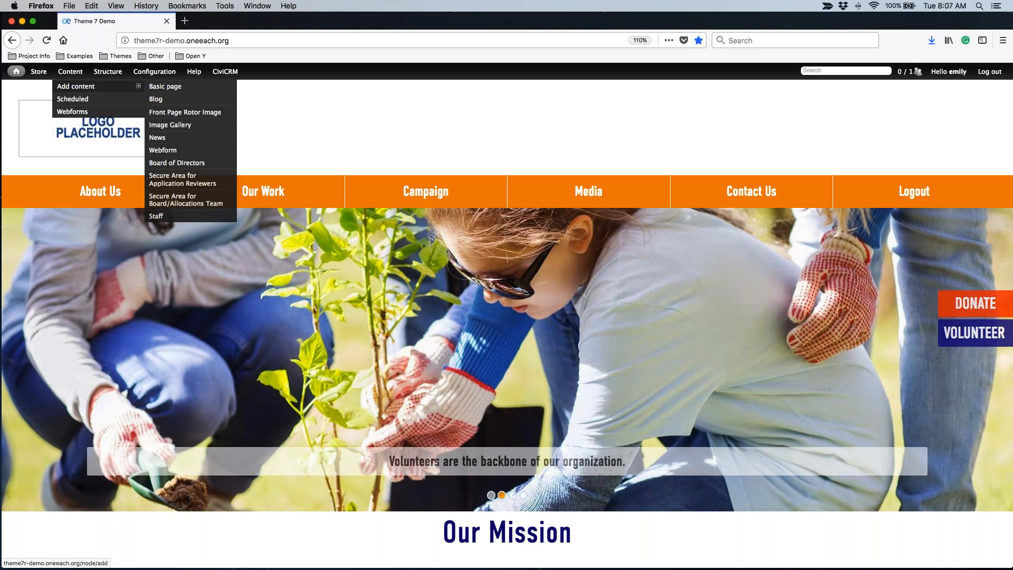
pyautogui.click(175, 87)
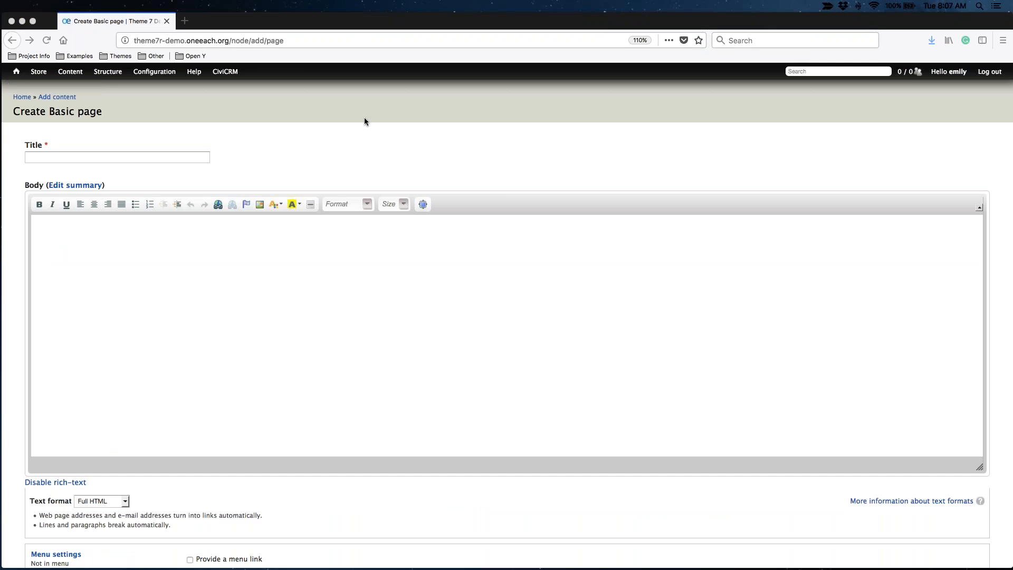
pyautogui.click(167, 126)
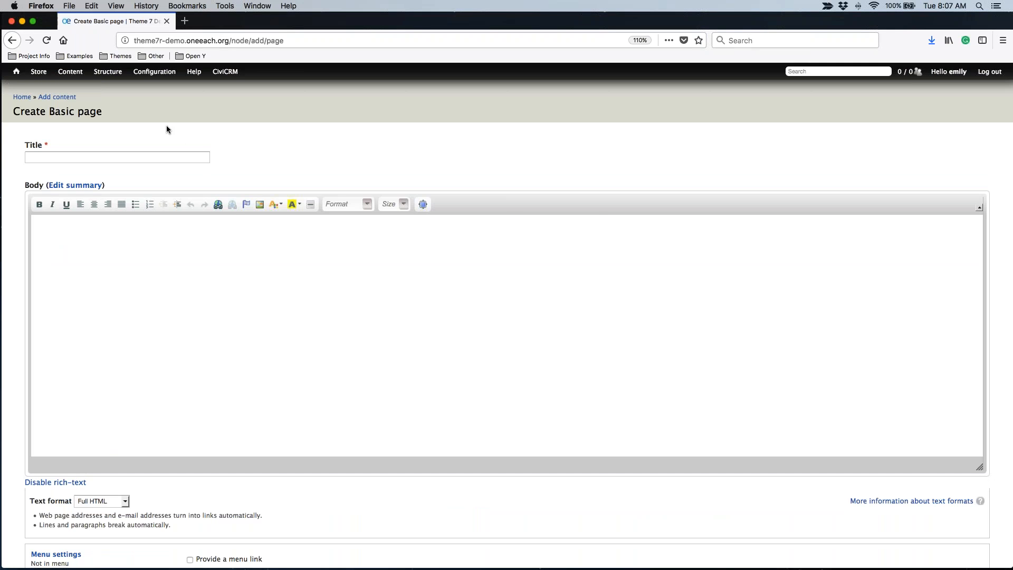
pyautogui.moveTo(71, 71)
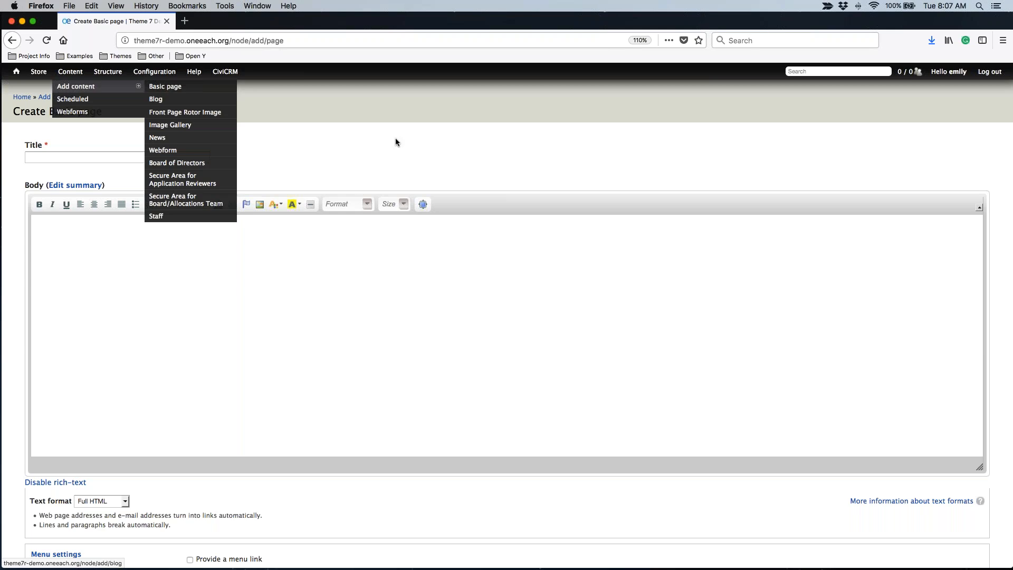
pyautogui.press('Tab')
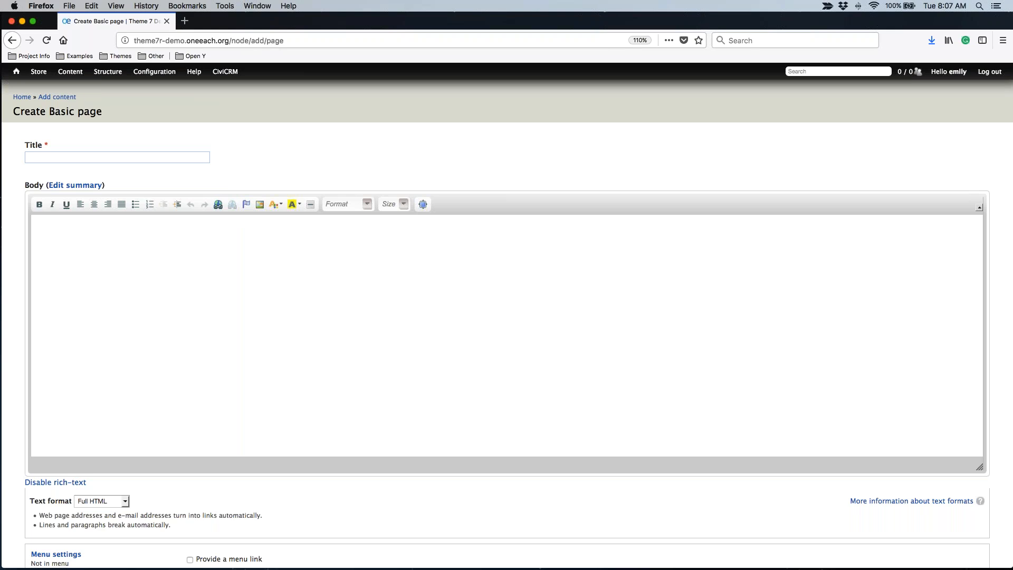
pyautogui.write('This is the Newest Page')
# Step: Enter "Add content here." as the page's body text
pyautogui.click(90, 265)
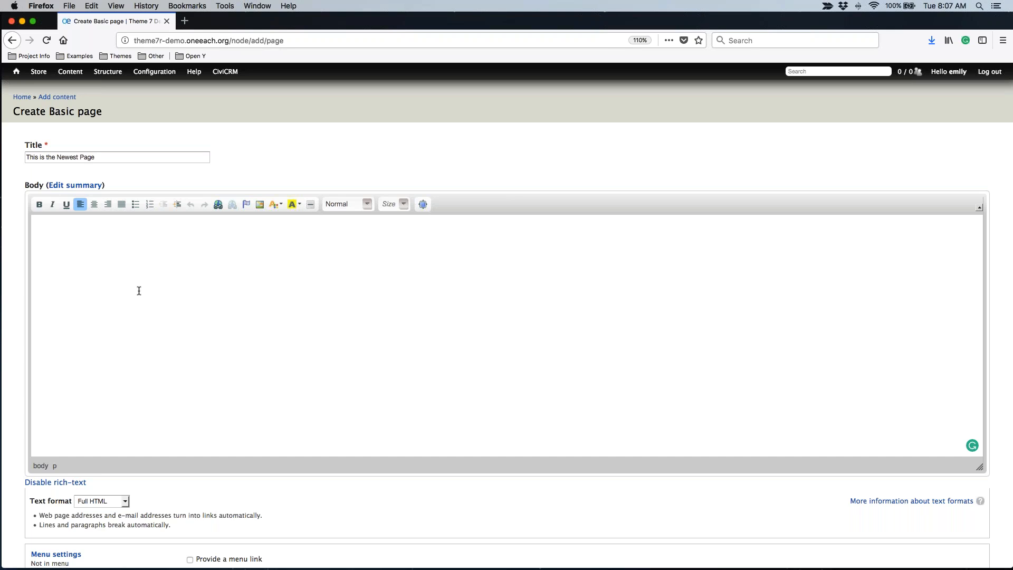
pyautogui.write('a')
pyautogui.press('BackSpace')
pyautogui.write('Add content here.')
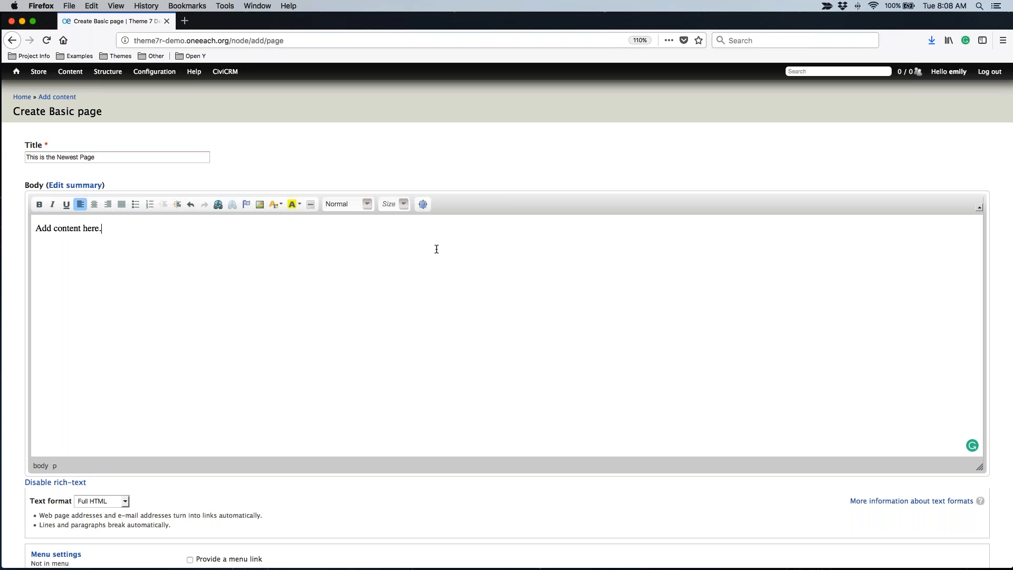
pyautogui.click(119, 414)
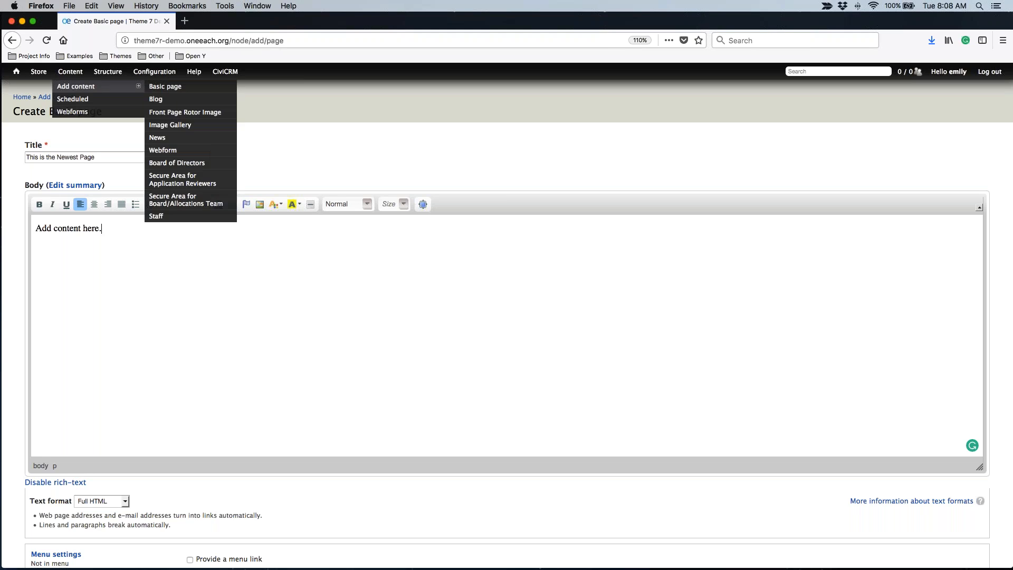
# Step: Enable a menu link for the page in its menu settings
pyautogui.scroll(-1, 170, 308)
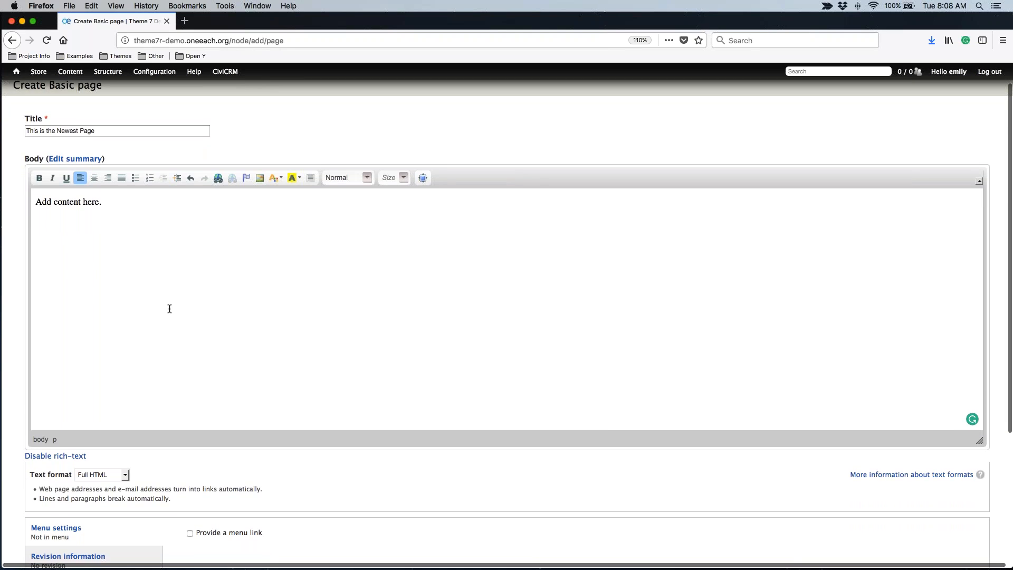
pyautogui.scroll(-1, 170, 308)
pyautogui.scroll(-4, 169, 309)
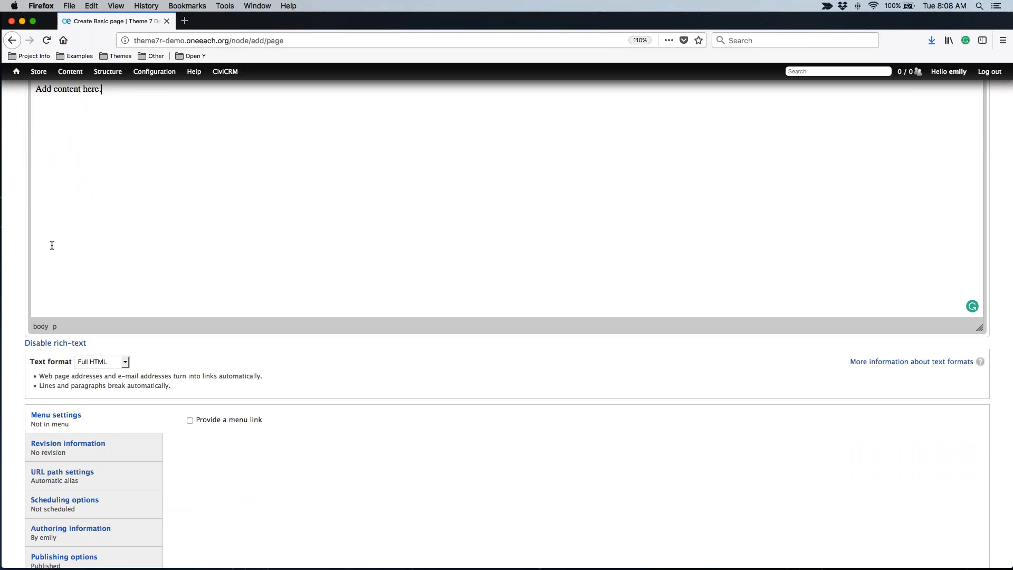
pyautogui.scroll(-3, 52, 245)
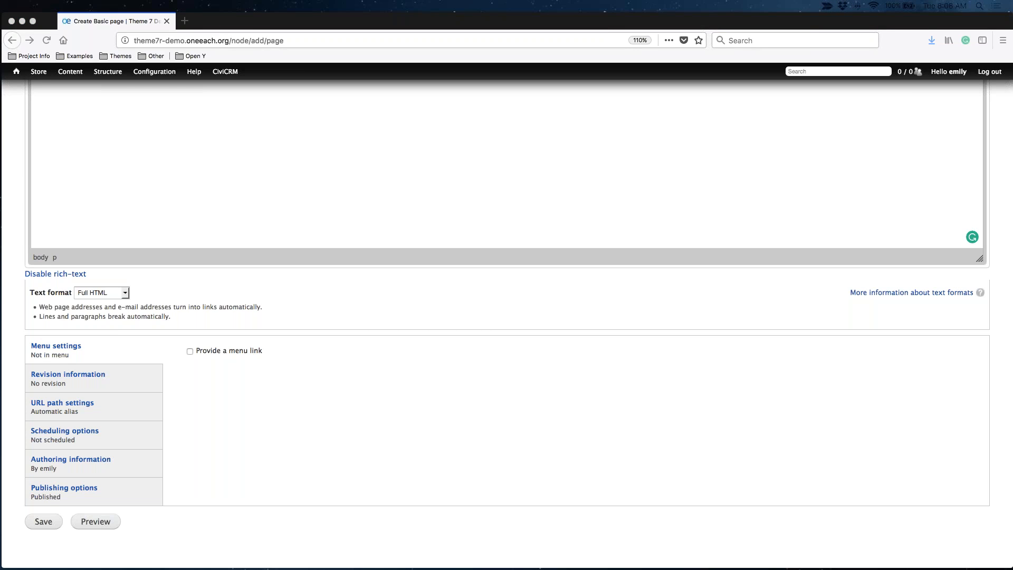
pyautogui.click(313, 349)
pyautogui.scroll(2, 225, 382)
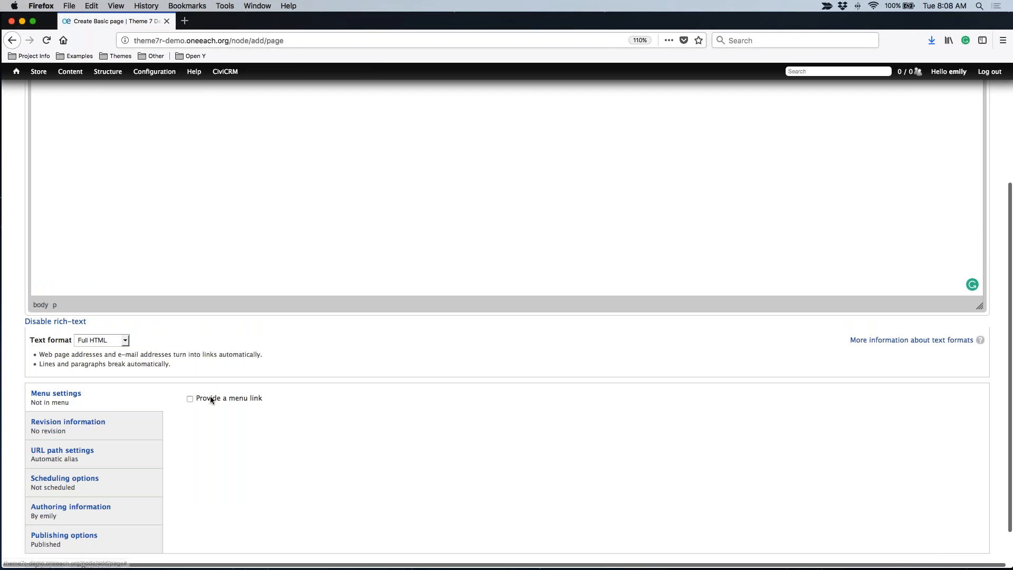
pyautogui.click(190, 400)
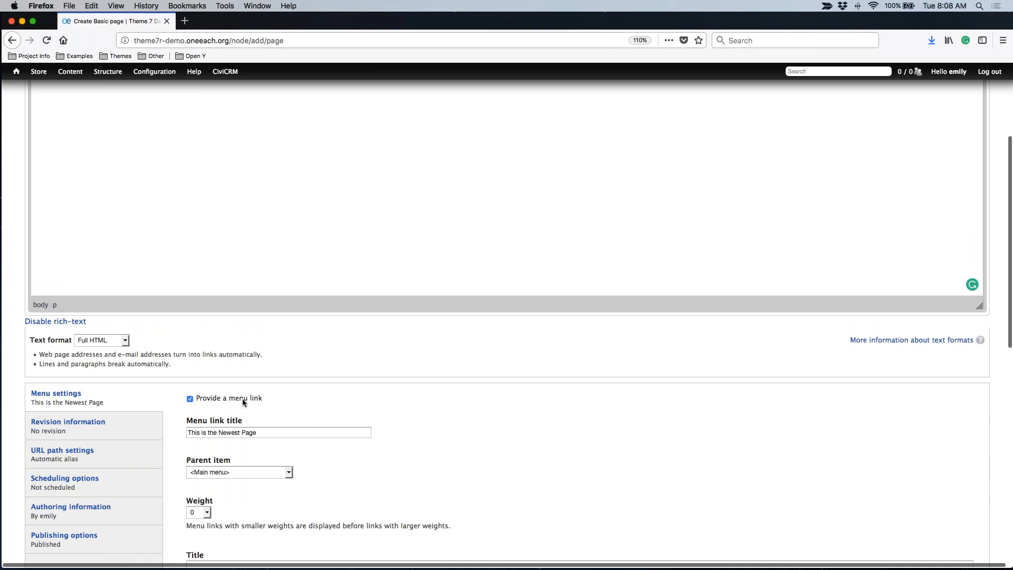
# Step: Shorten the menu link title to "New Page"
pyautogui.moveTo(274, 433); pyautogui.dragTo(180, 432)
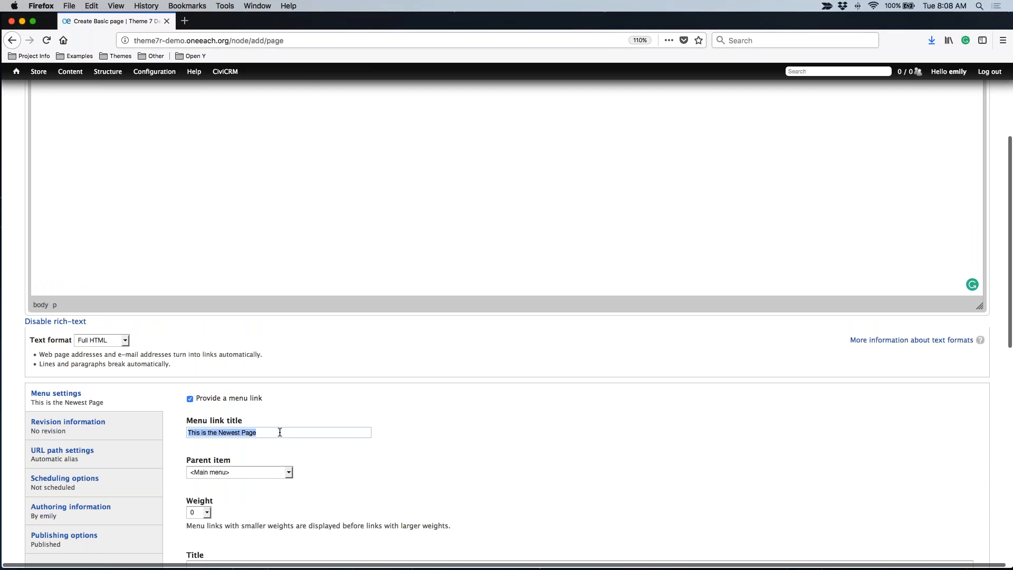
pyautogui.scroll(5, 303, 366)
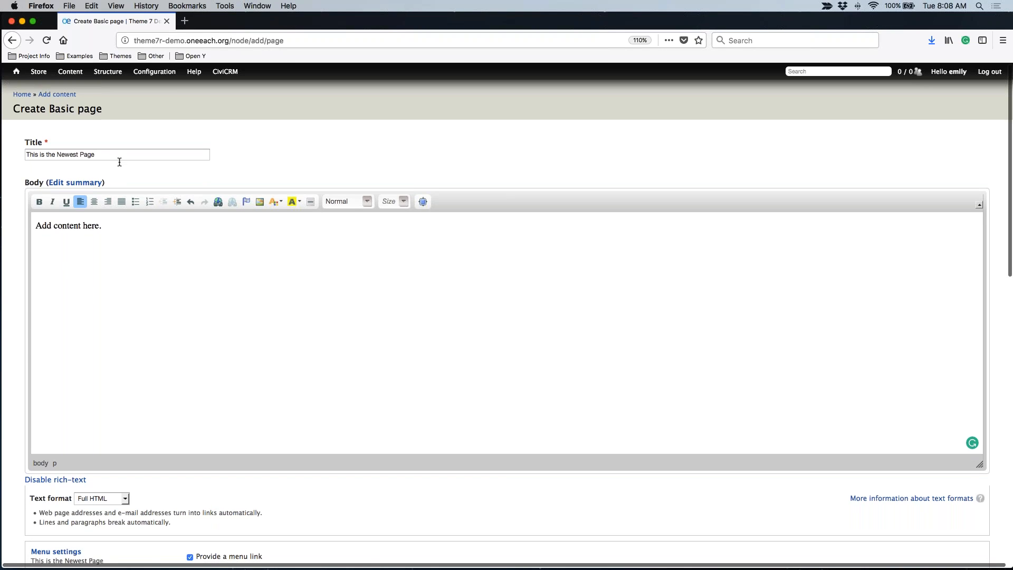
pyautogui.scroll(-4, 119, 162)
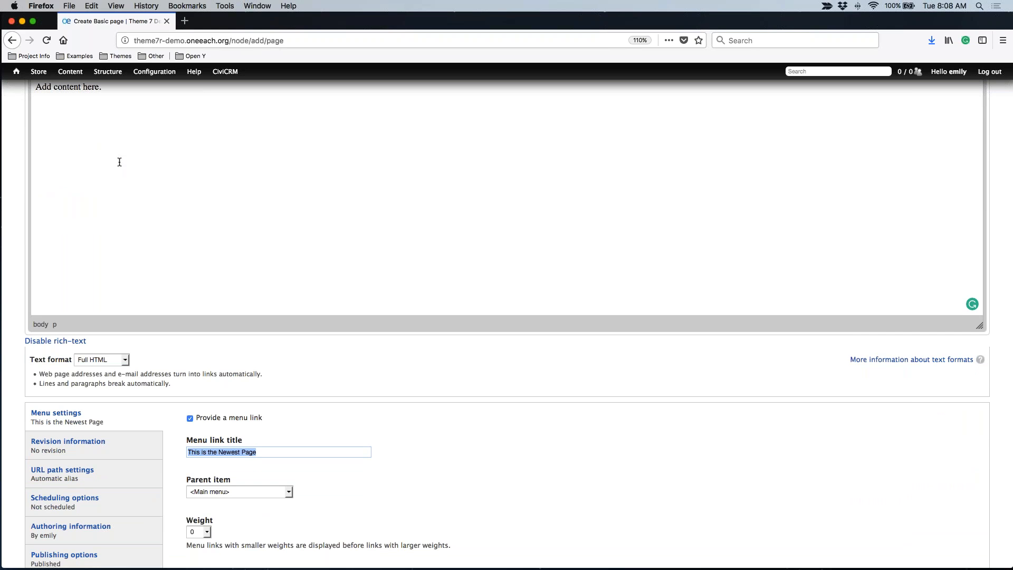
pyautogui.click(262, 282)
pyautogui.scroll(-2, 274, 399)
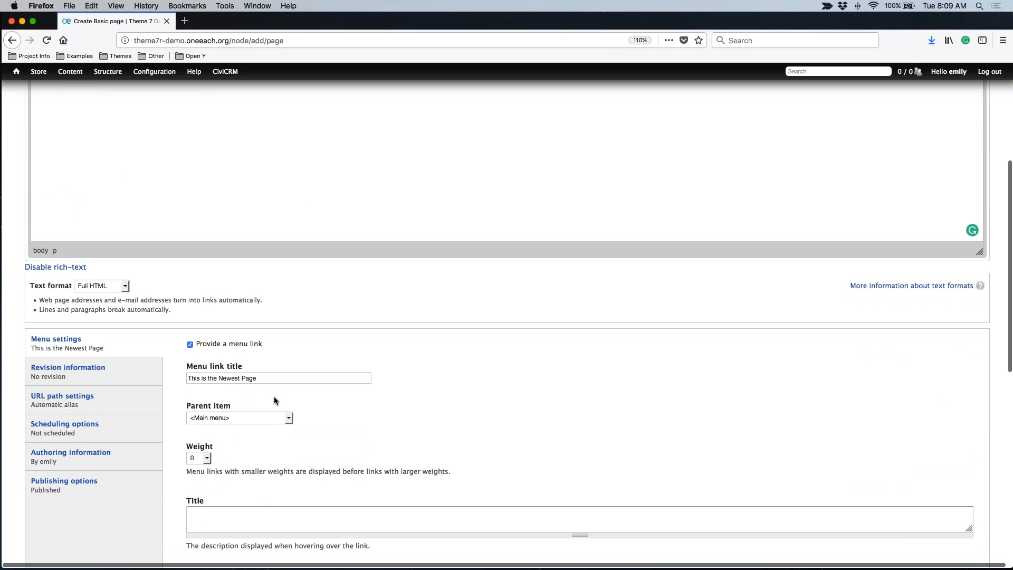
pyautogui.tripleClick(218, 377)
pyautogui.moveTo(218, 378); pyautogui.dragTo(210, 379)
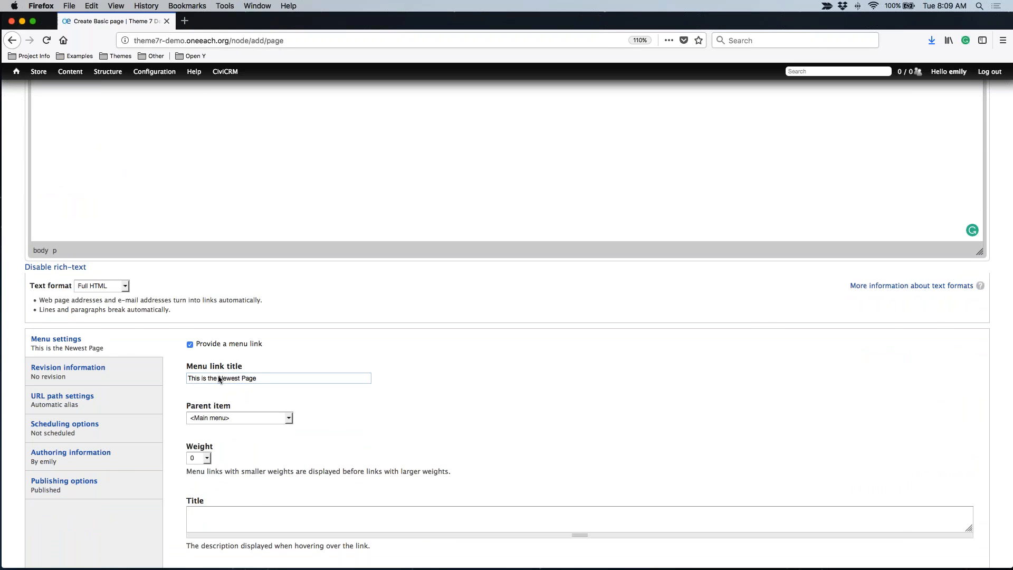
pyautogui.press('BackSpace')
pyautogui.press('BackSpace')
pyautogui.press('BackSpace')
pyautogui.press('BackSpace')
pyautogui.press('BackSpace')
pyautogui.press('BackSpace')
pyautogui.press('BackSpace')
pyautogui.press('BackSpace')
pyautogui.press('BackSpace')
pyautogui.press('BackSpace')
pyautogui.press('BackSpace')
pyautogui.press('BackSpace')
pyautogui.press('BackSpace')
pyautogui.press('BackSpace')
pyautogui.press('BackSpace')
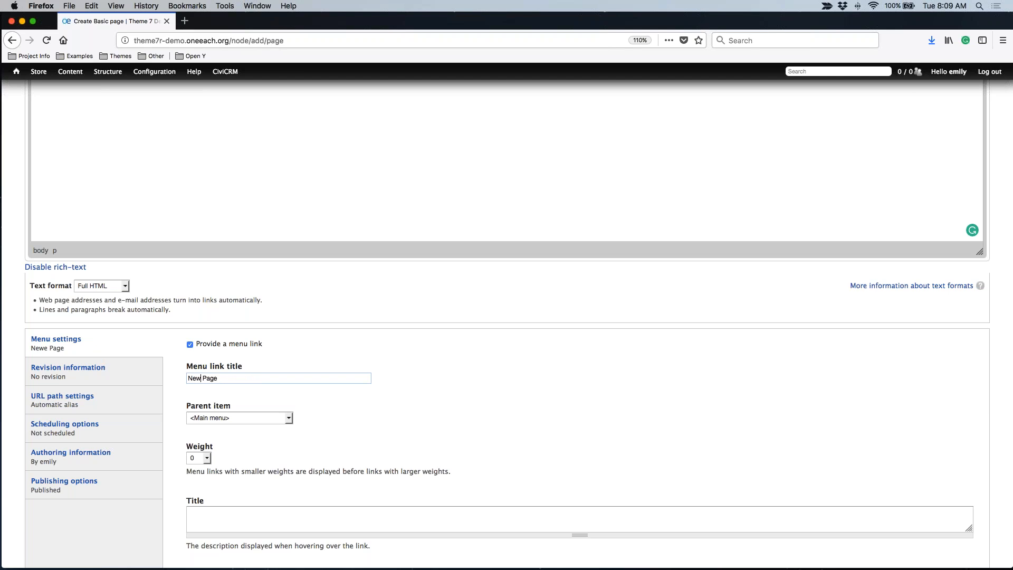
pyautogui.press('Tab')
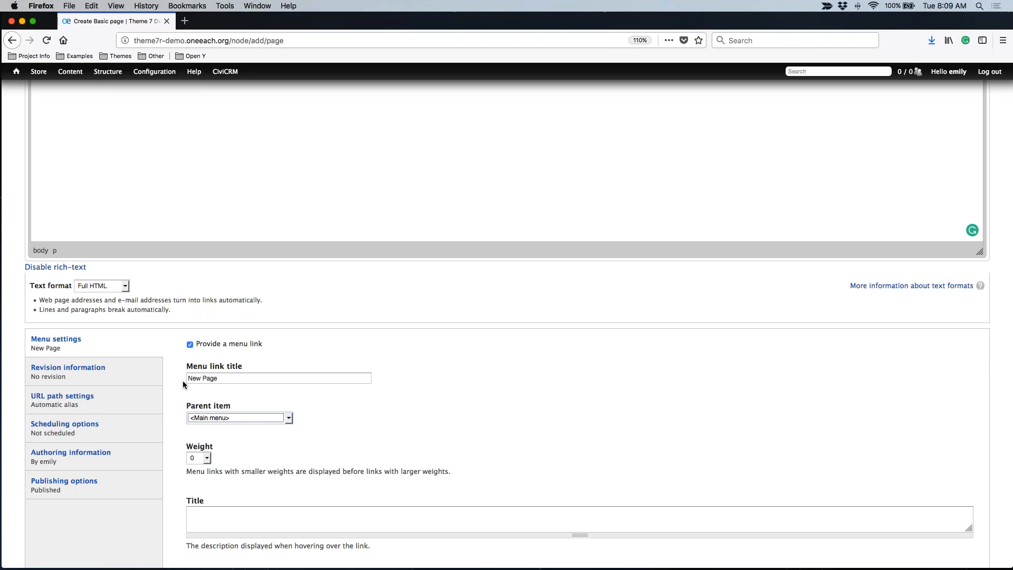
# Step: Set the menu link's parent item to About Us
pyautogui.scroll(5, 182, 381)
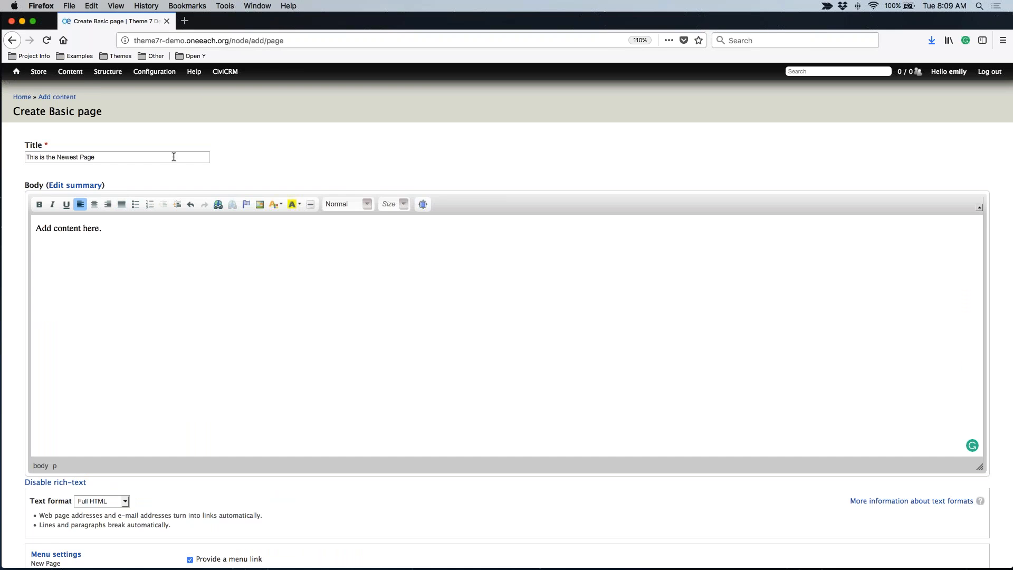
pyautogui.scroll(-10, 174, 156)
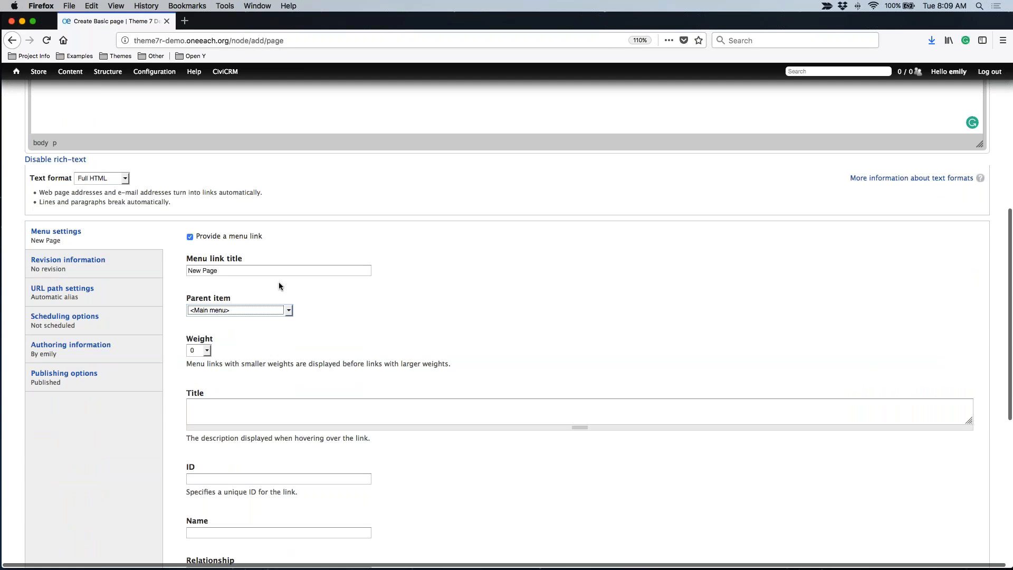
pyautogui.moveTo(184, 298); pyautogui.dragTo(237, 302)
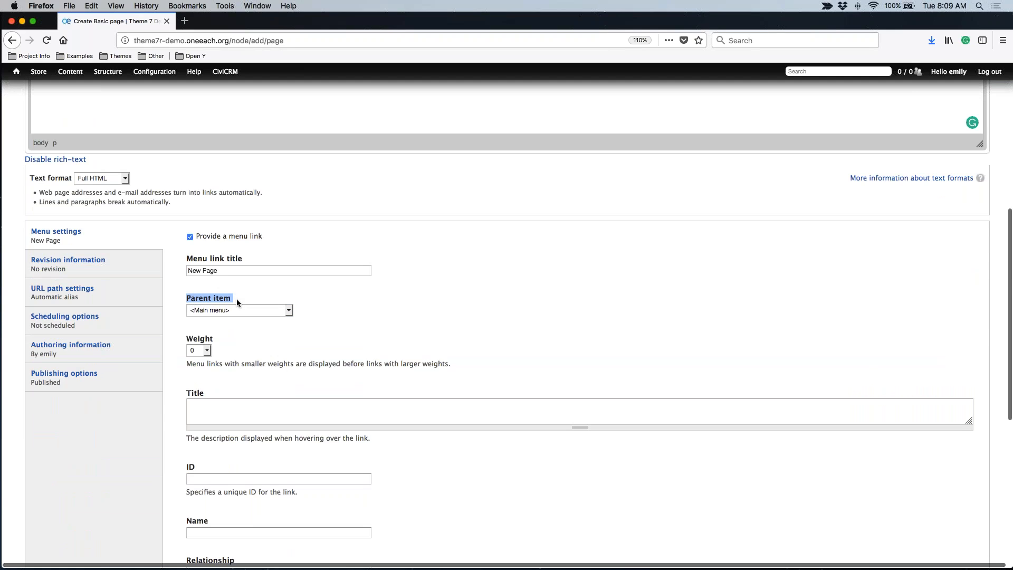
pyautogui.click(289, 311)
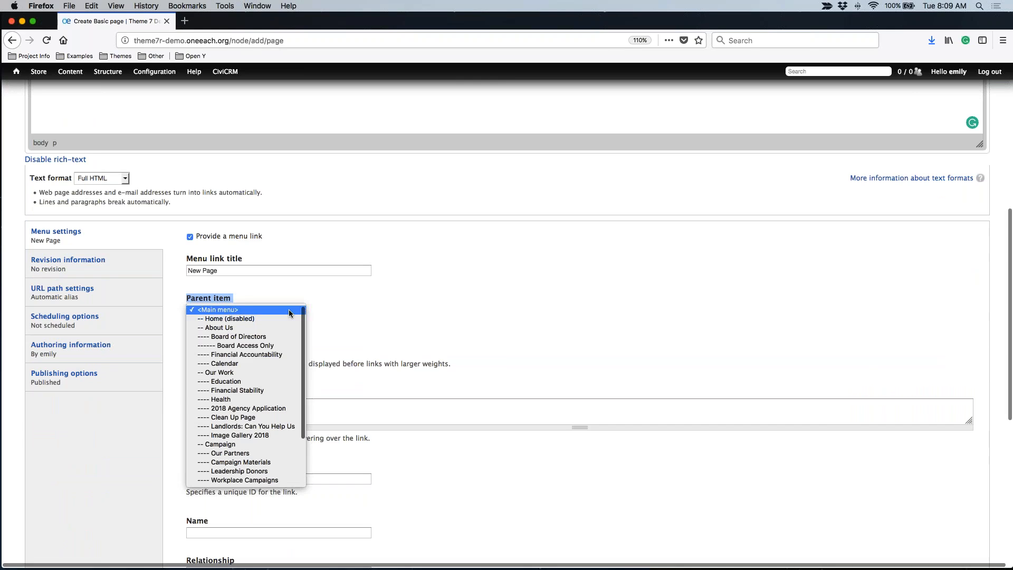
pyautogui.click(204, 311)
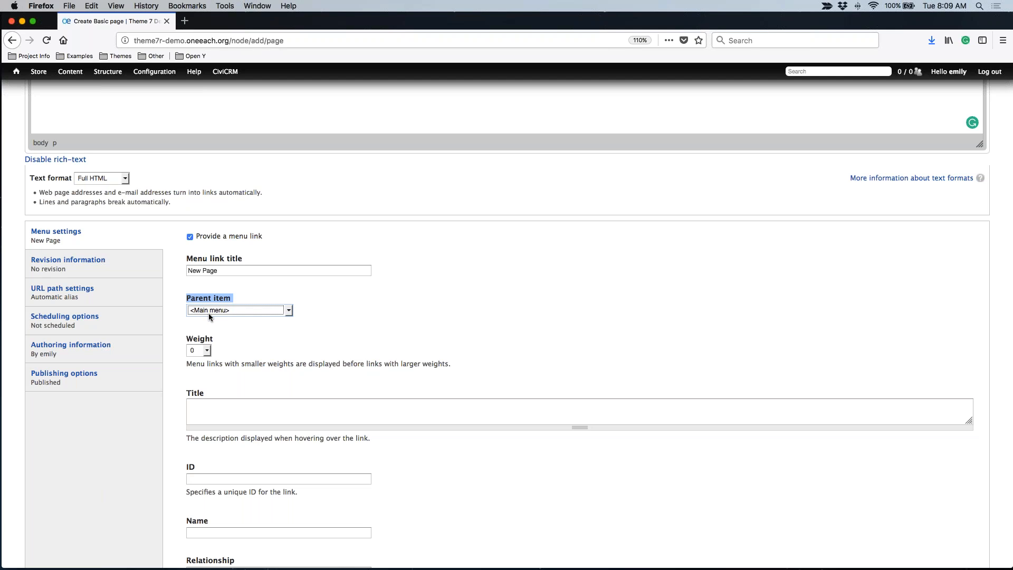
pyautogui.click(281, 315)
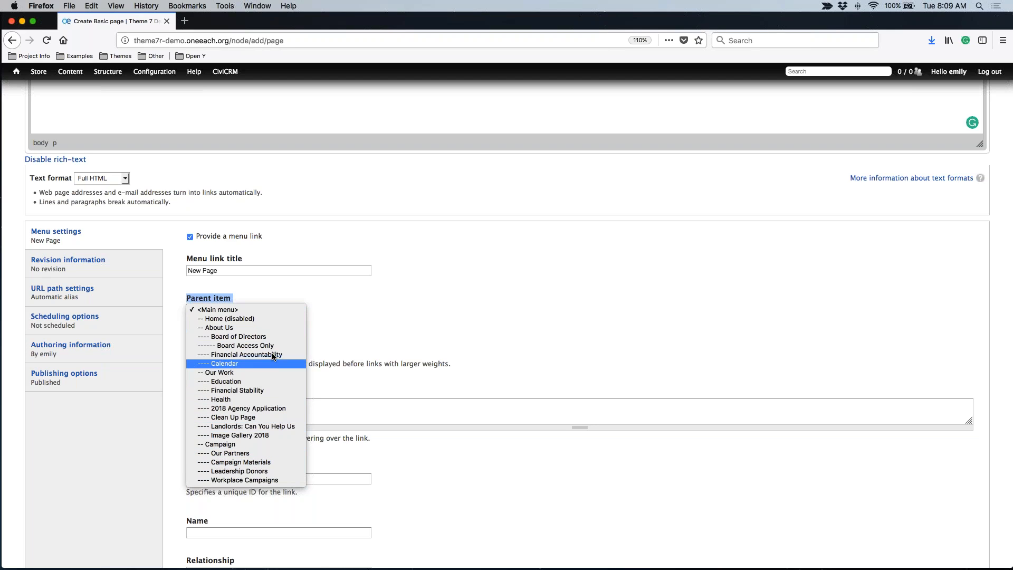
pyautogui.click(229, 328)
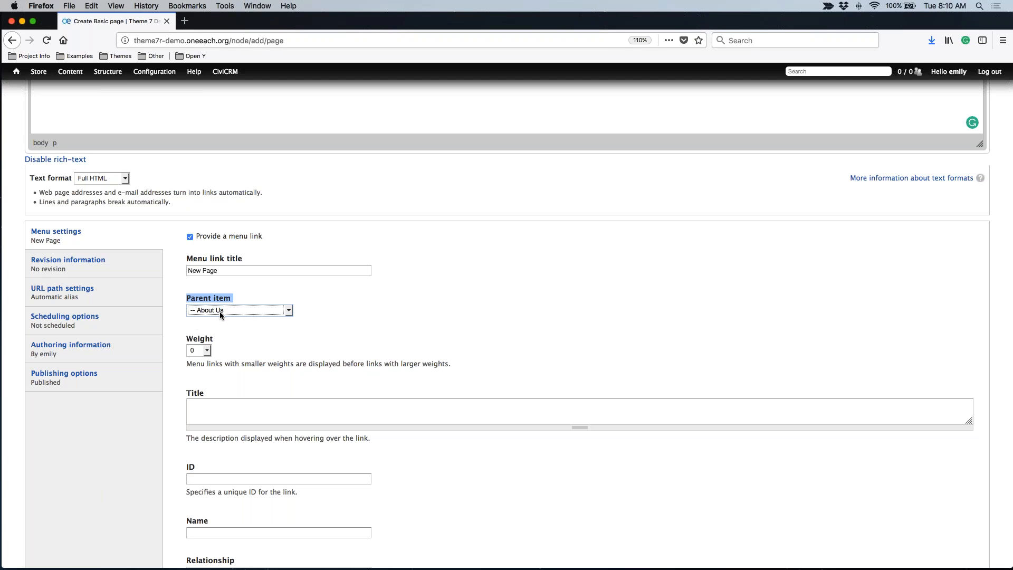
# Step: Enter "Click here to see the Newest Page!" as the description shown when pointing at the menu link
pyautogui.scroll(-3, 257, 316)
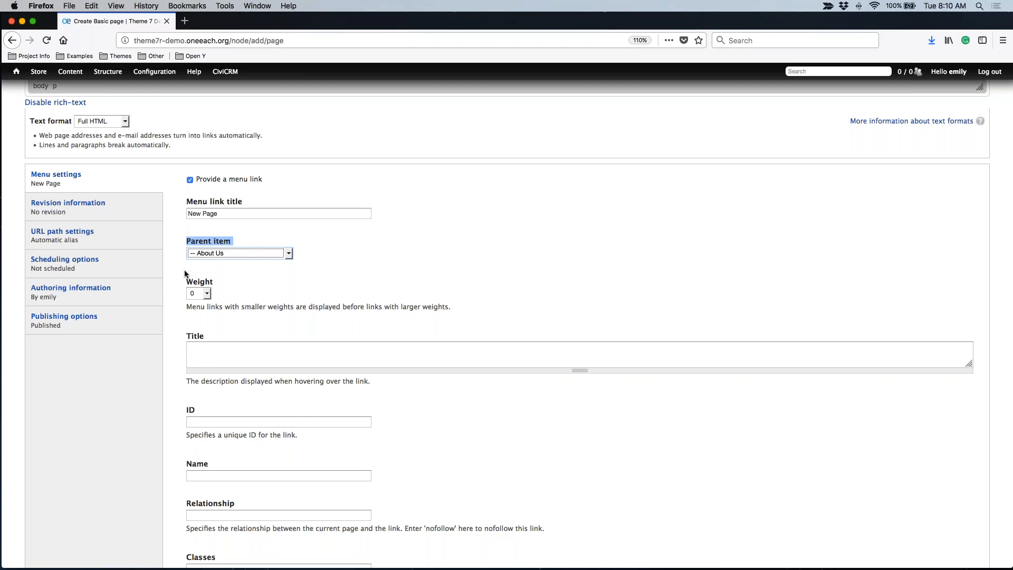
pyautogui.click(211, 351)
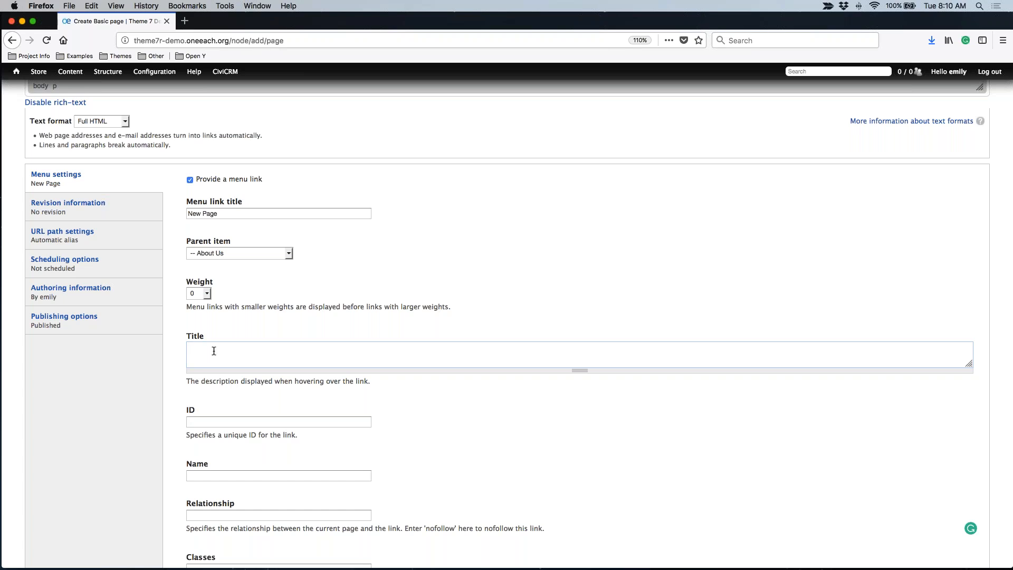
pyautogui.write('Click here to see the Newest P')
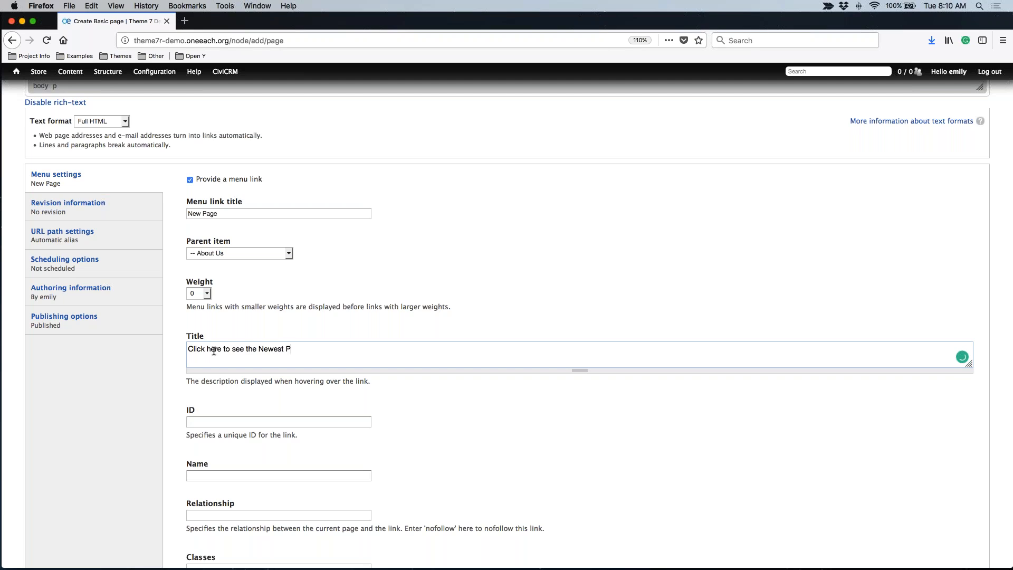
pyautogui.write('age!')
pyautogui.moveTo(307, 350); pyautogui.dragTo(181, 352)
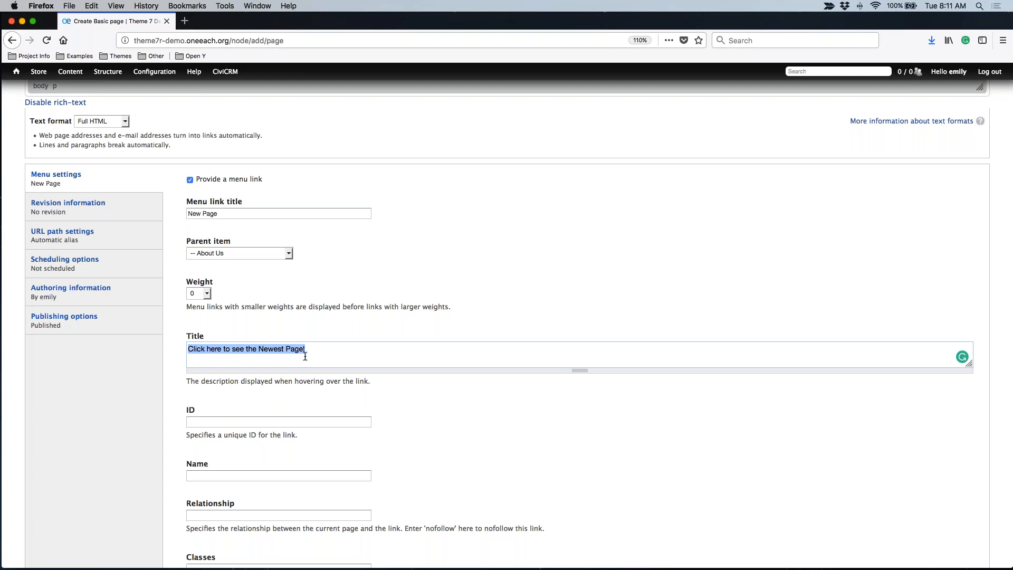
pyautogui.click(177, 357)
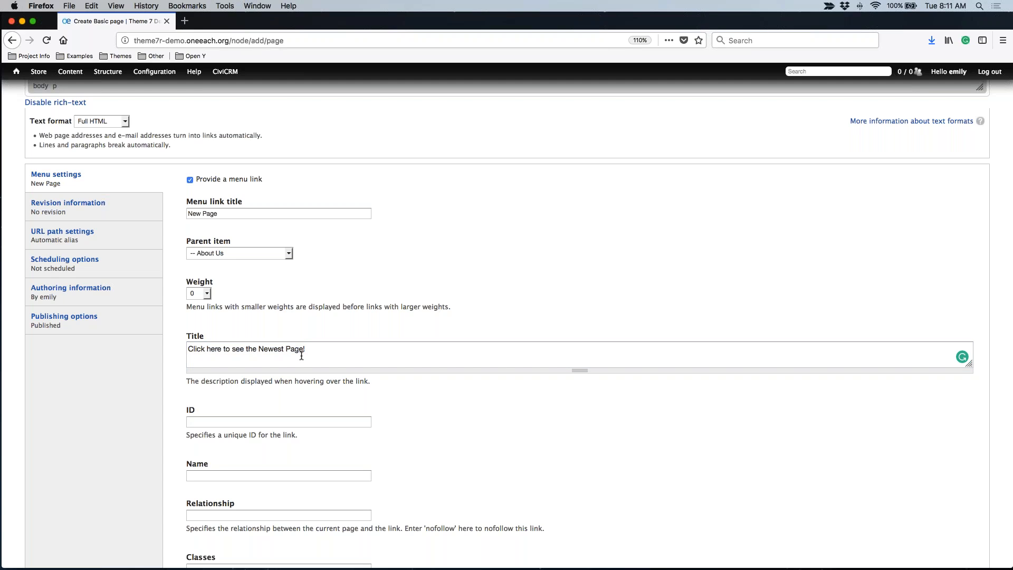
pyautogui.moveTo(326, 353); pyautogui.dragTo(175, 353)
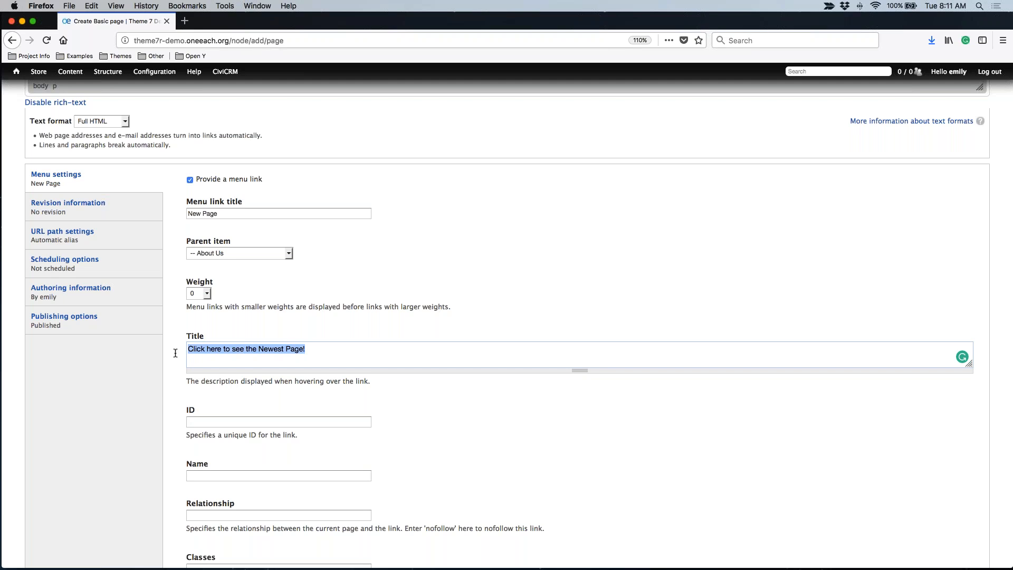
pyautogui.click(158, 382)
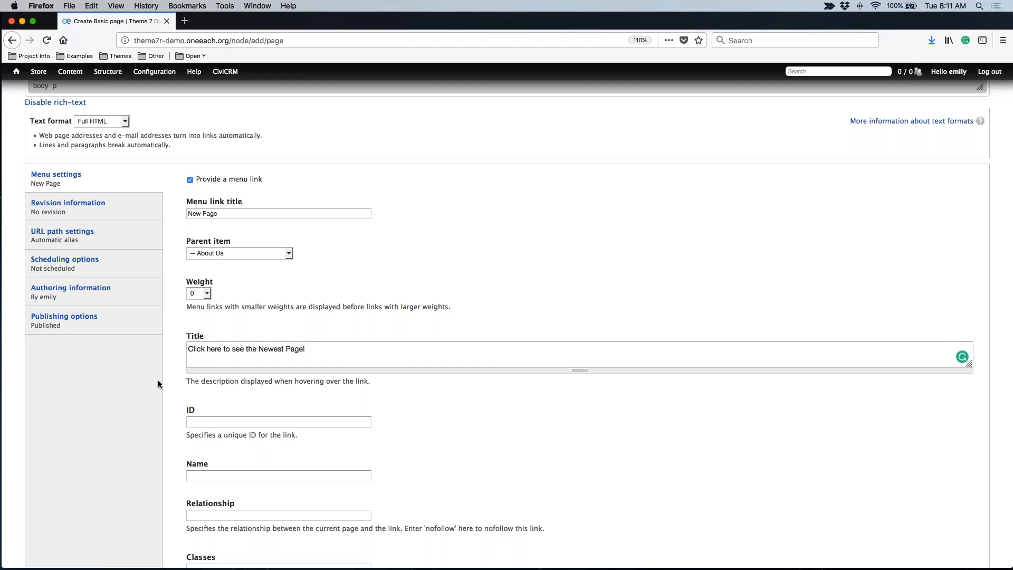
pyautogui.moveTo(331, 349); pyautogui.dragTo(182, 349)
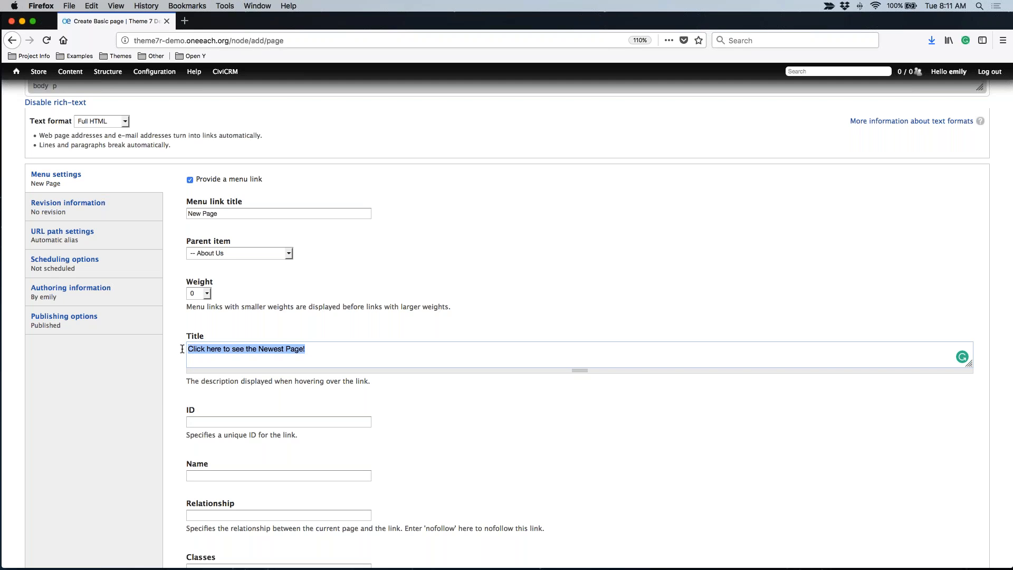
# Step: Review the remaining menu link attributes, leave them blank, and save the new Basic page
pyautogui.scroll(-5, 182, 349)
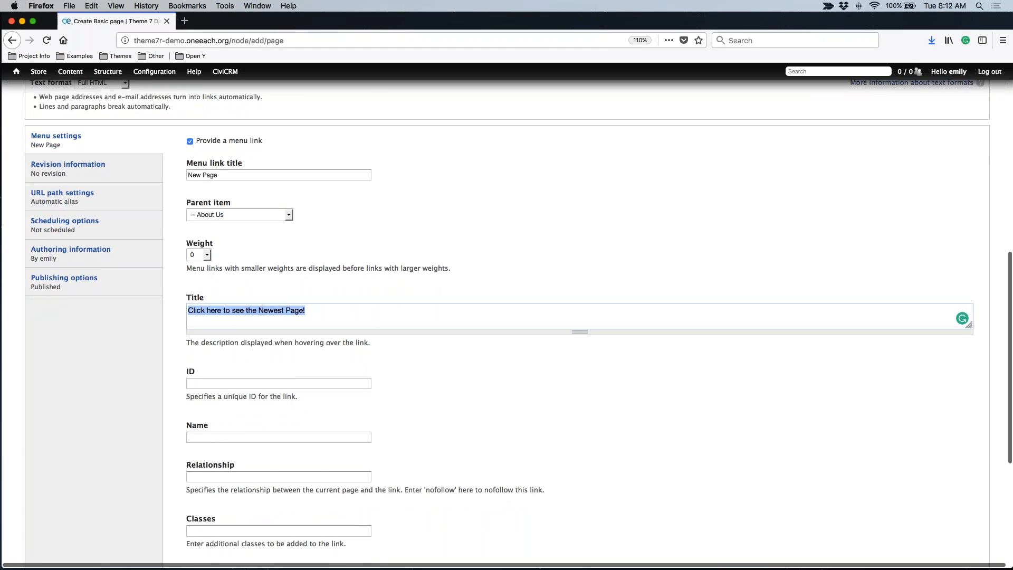
pyautogui.scroll(-1, 190, 314)
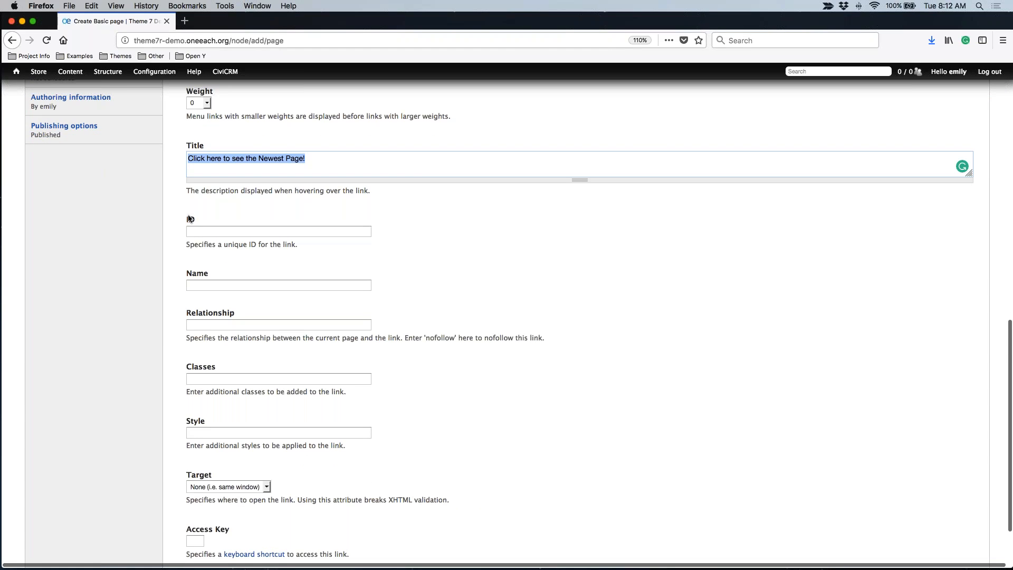
pyautogui.scroll(-2, 190, 219)
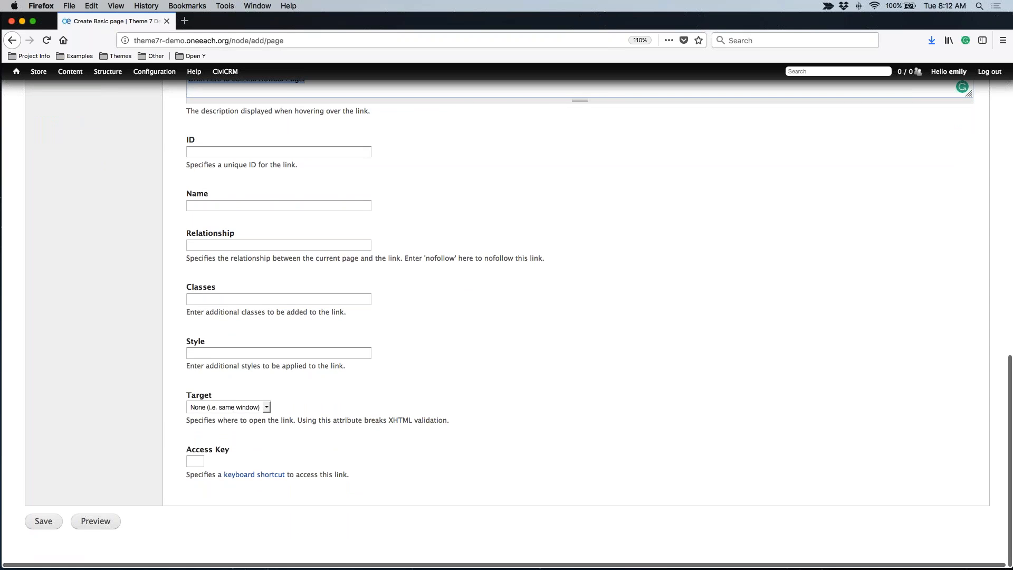
pyautogui.scroll(4, 217, 289)
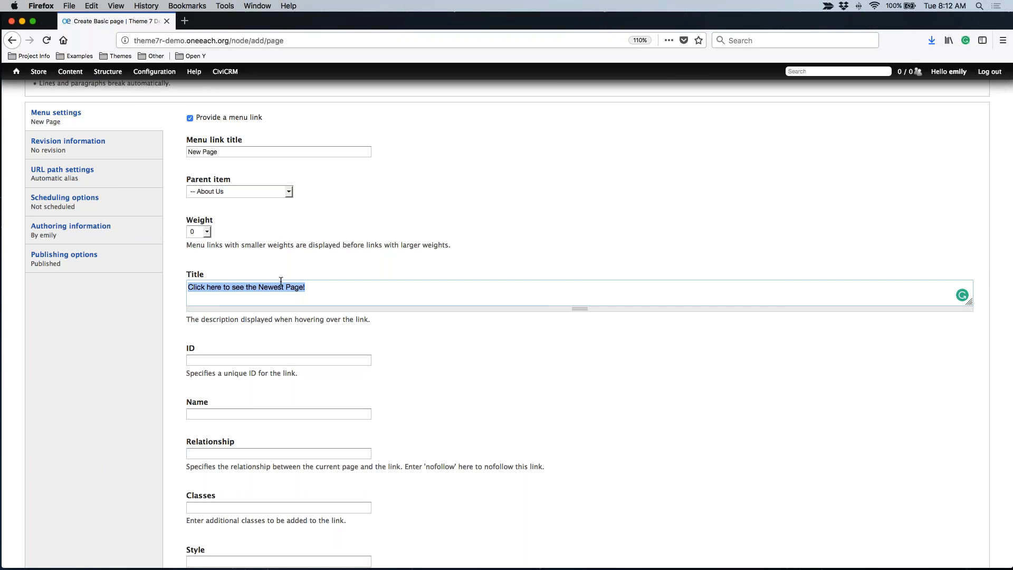
pyautogui.scroll(-5, 281, 281)
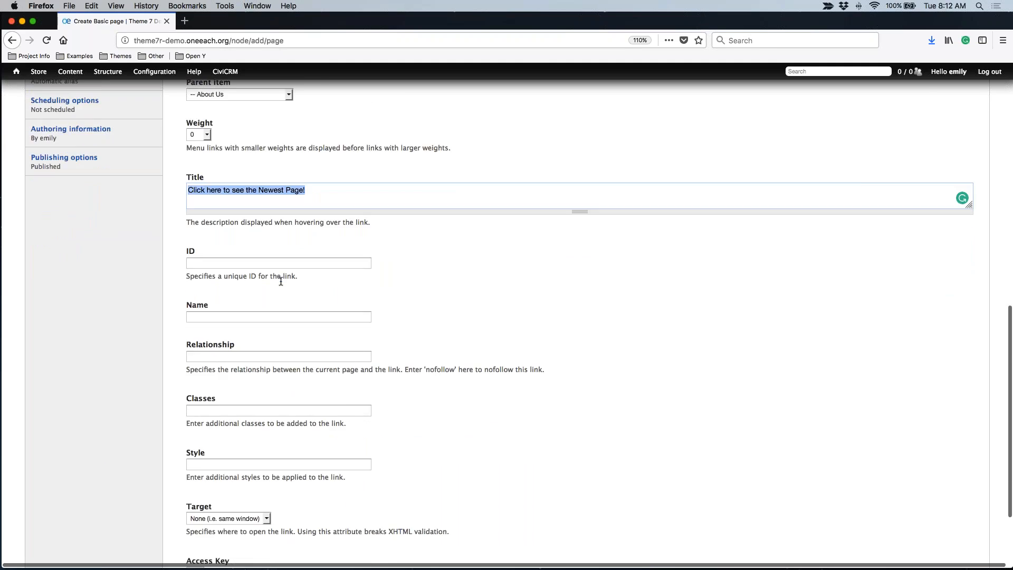
pyautogui.click(43, 520)
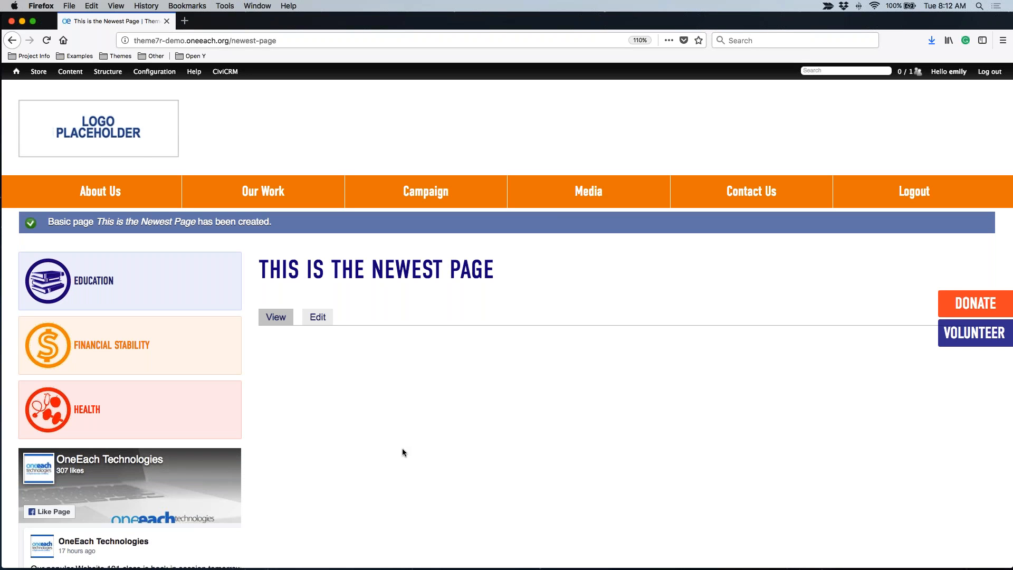
# Step: Check the site's main menu and the parent item choices in the page's edit form, and return to the page view
pyautogui.moveTo(143, 204)
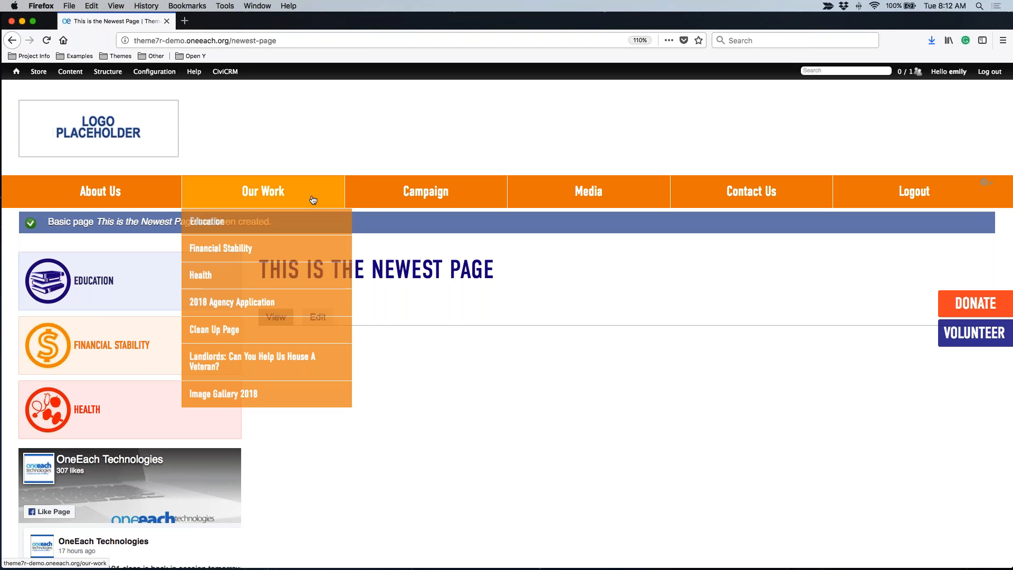
pyautogui.moveTo(491, 200)
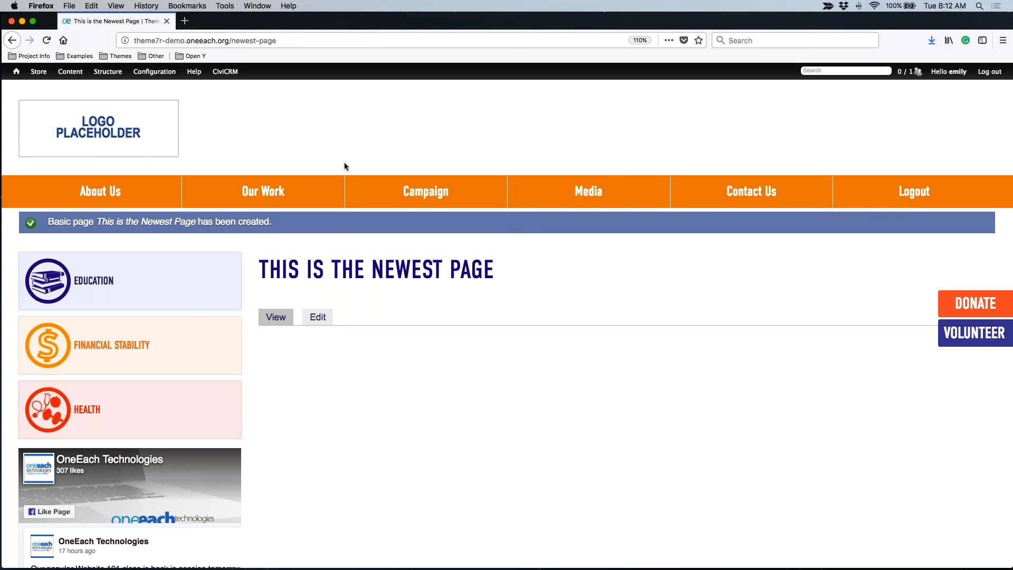
pyautogui.click(313, 320)
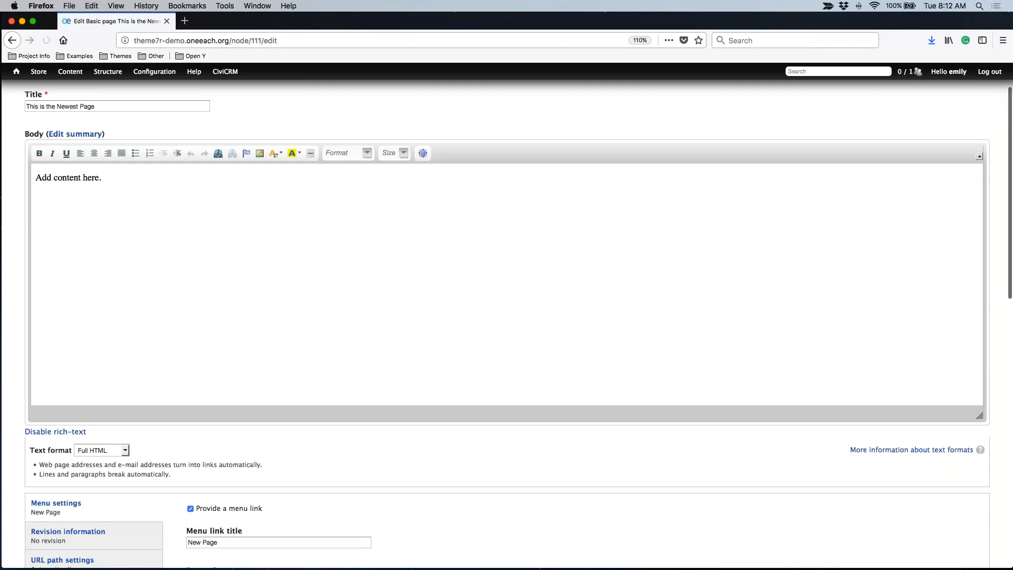
pyautogui.scroll(-5, 268, 505)
pyautogui.click(217, 358)
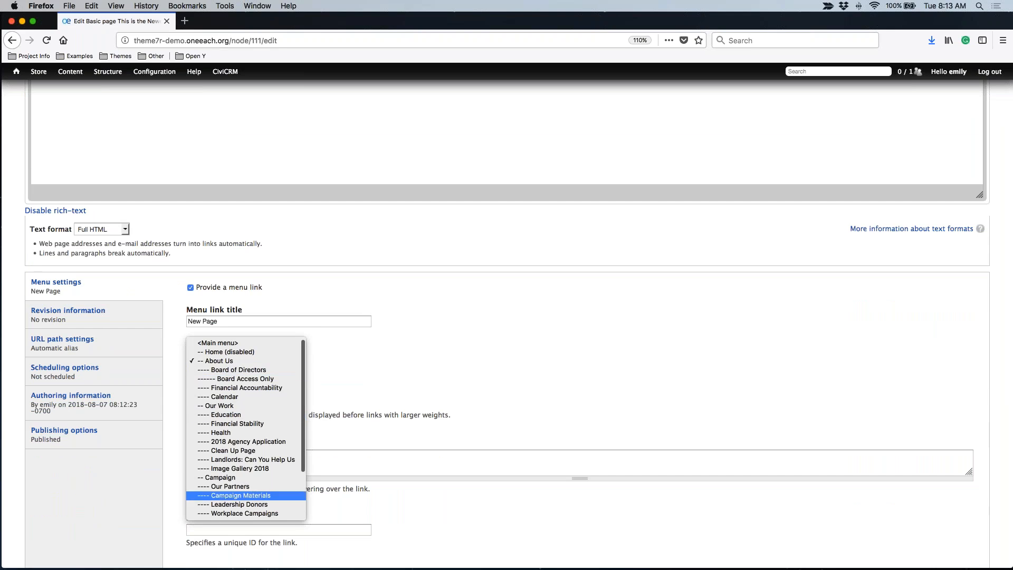
pyautogui.click(340, 368)
pyautogui.scroll(5, 340, 372)
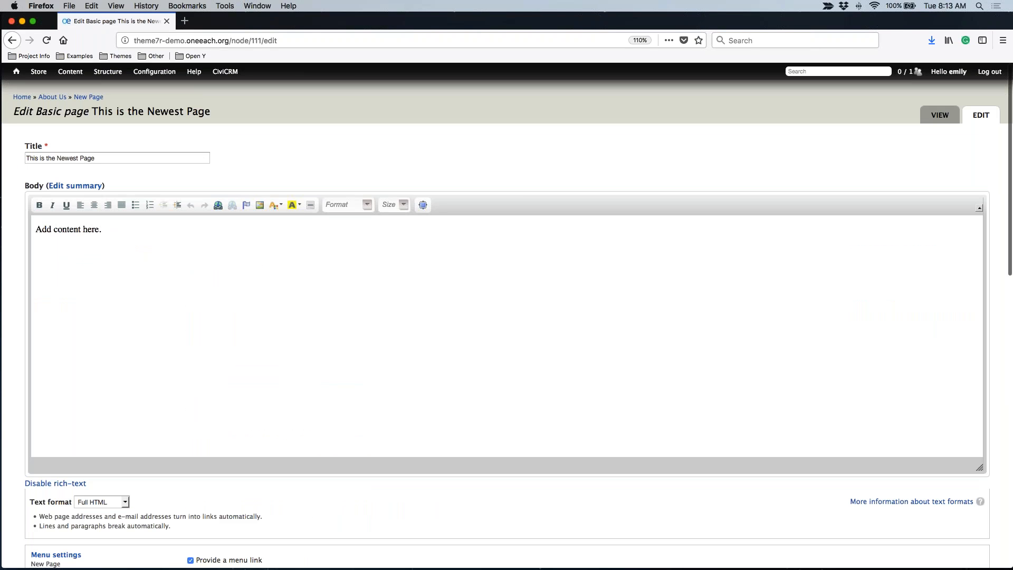
pyautogui.click(940, 115)
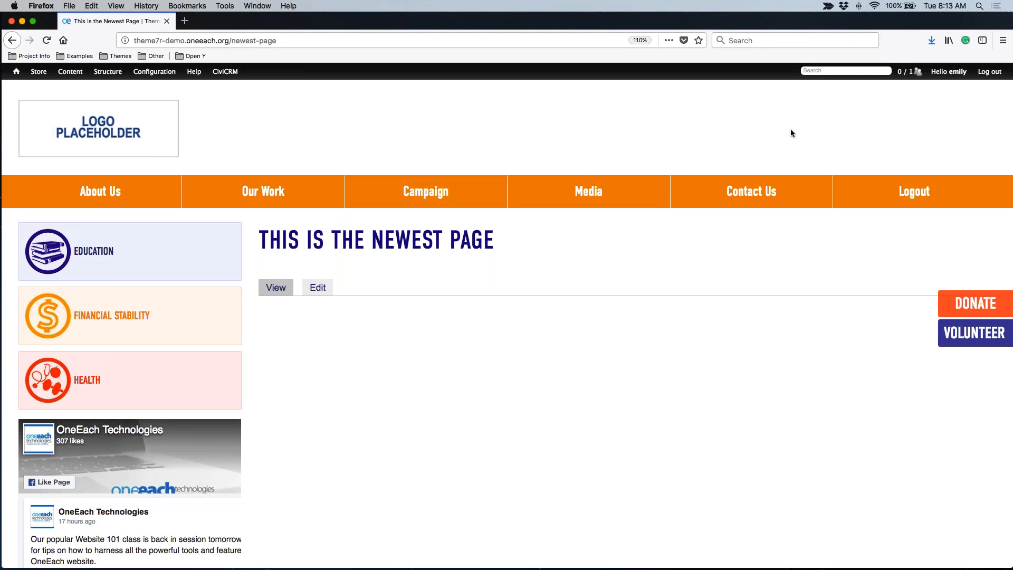
# Step: Open the main menu's link list for editing from the site navigation and look through its entries
pyautogui.click(985, 182)
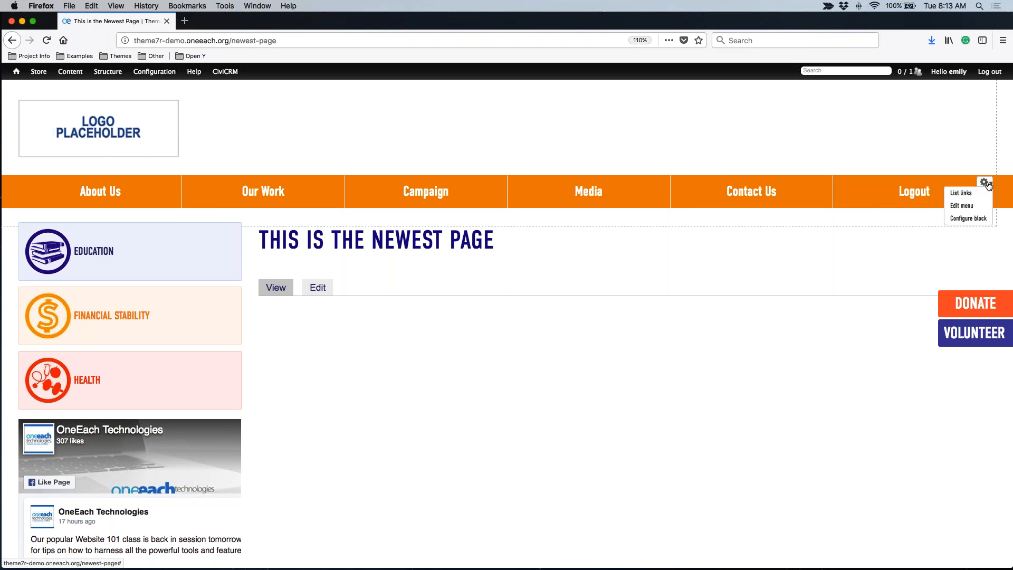
pyautogui.click(956, 205)
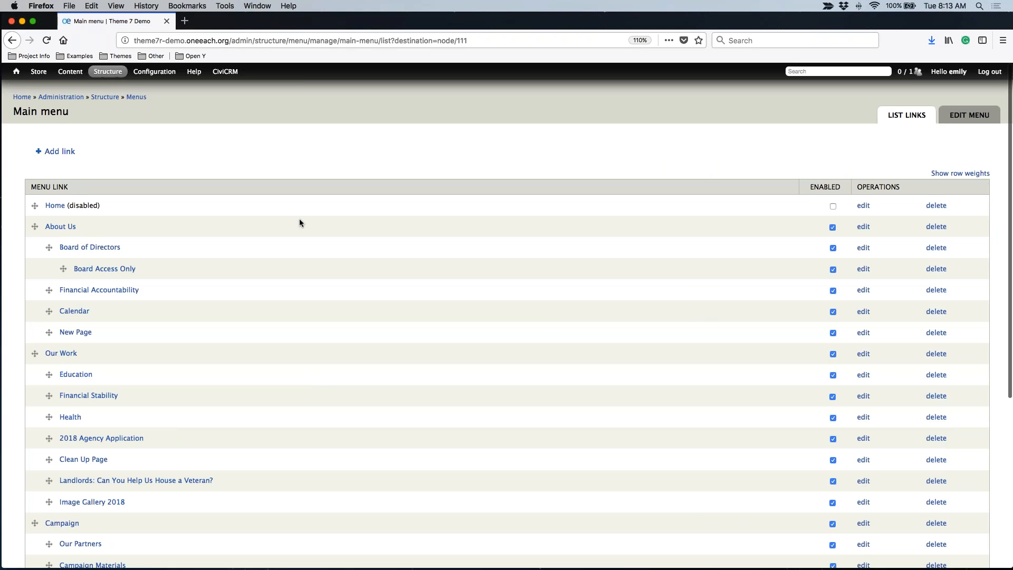
pyautogui.scroll(-5, 299, 219)
pyautogui.scroll(-3, 299, 219)
pyautogui.scroll(5, 300, 219)
pyautogui.scroll(2, 300, 221)
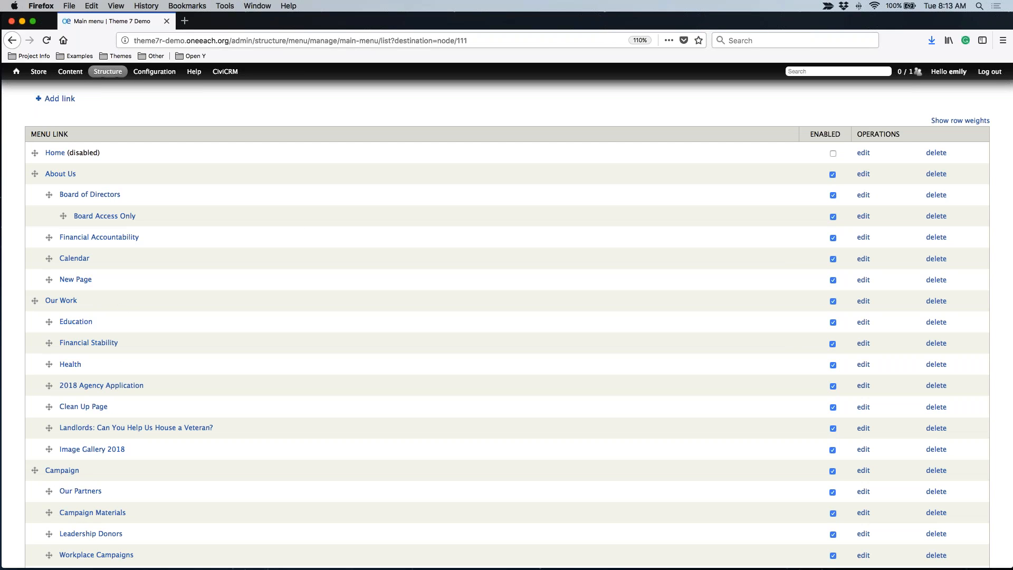
# Step: Try placing the New Page link under Financial Accountability and at the top level above About Us
pyautogui.click(49, 280)
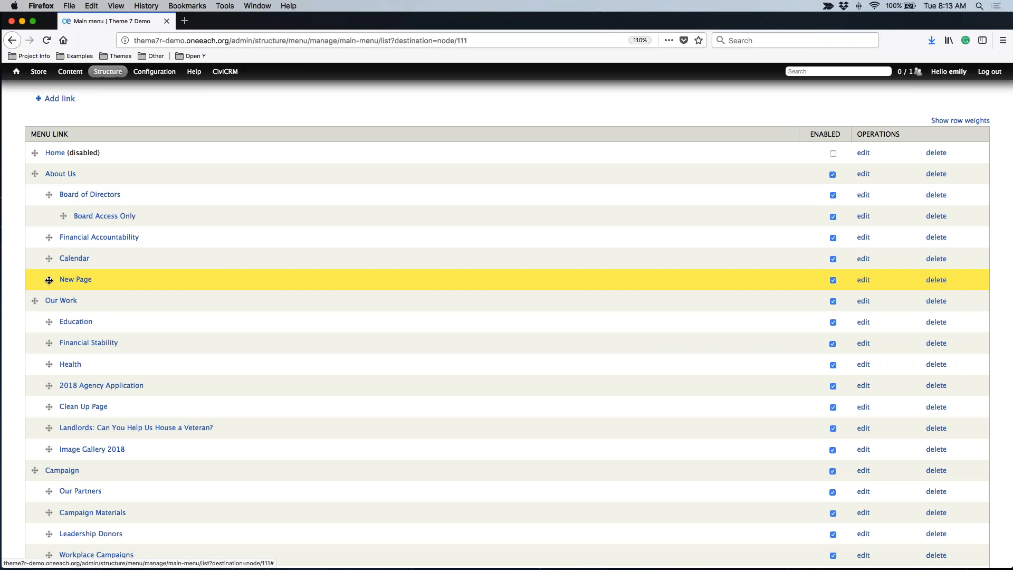
pyautogui.moveTo(49, 280); pyautogui.dragTo(47, 256)
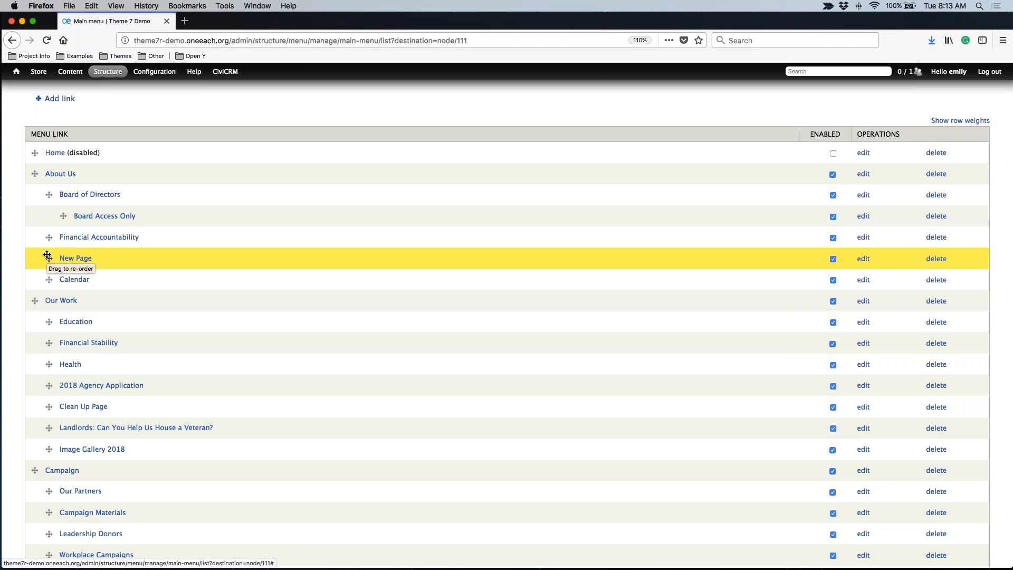
pyautogui.moveTo(47, 256); pyautogui.dragTo(63, 257)
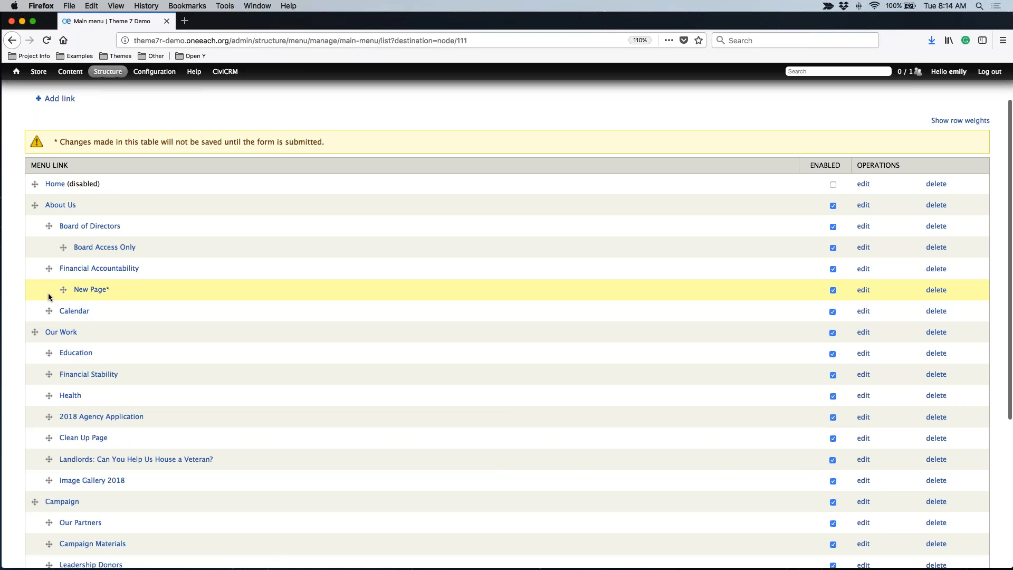
pyautogui.moveTo(62, 288); pyautogui.dragTo(23, 197)
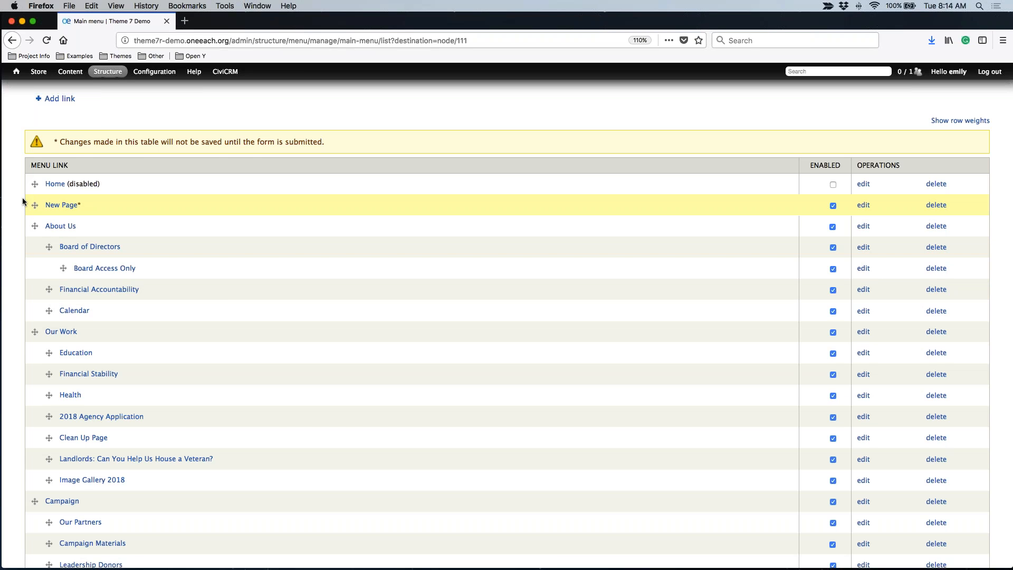
# Step: Nest the New Page link under Clean Up Page in the Our Work section and save the menu configuration
pyautogui.scroll(-1, 22, 198)
pyautogui.moveTo(35, 178); pyautogui.dragTo(63, 413)
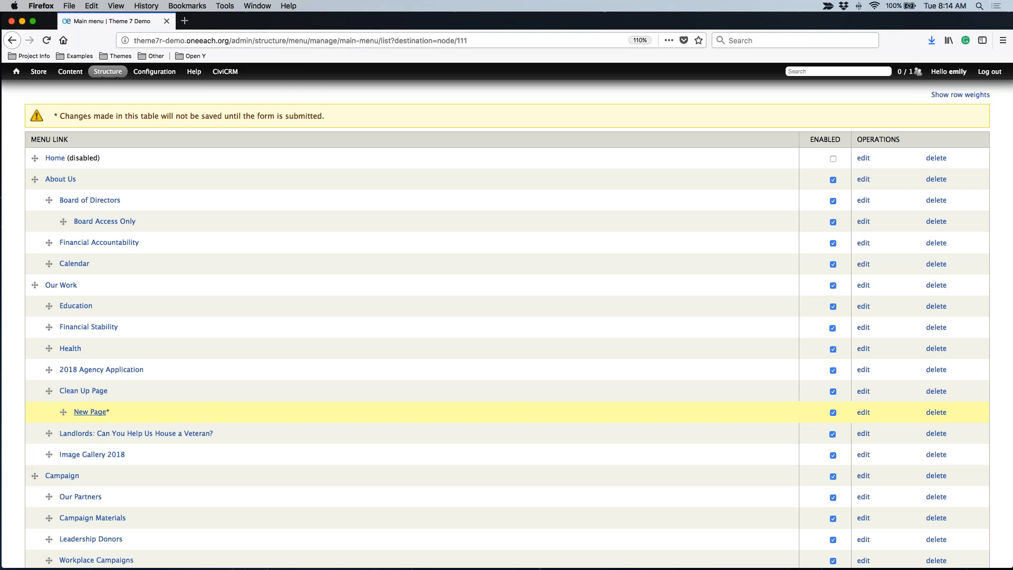
pyautogui.scroll(-3, 352, 388)
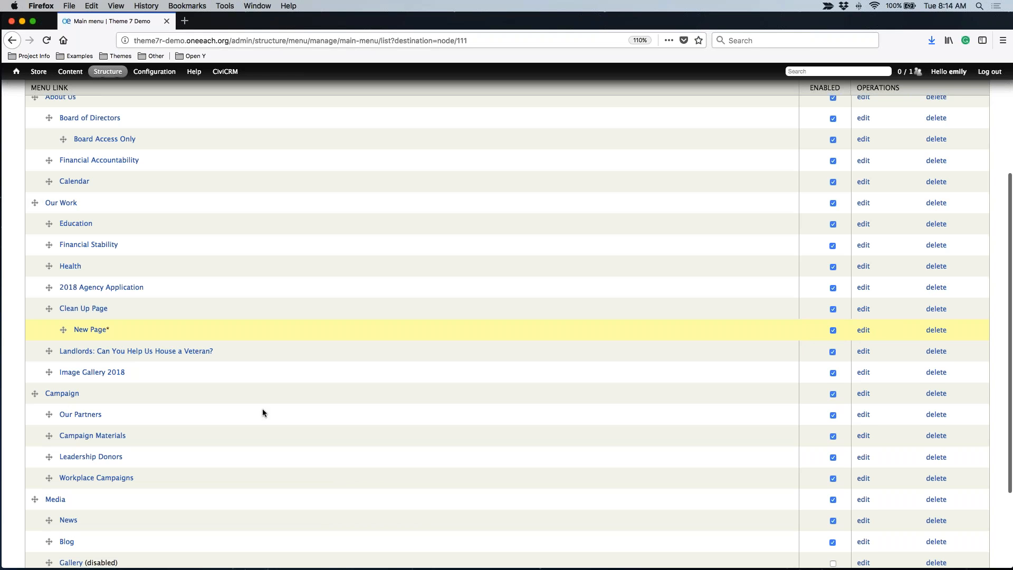
pyautogui.scroll(-4, 262, 410)
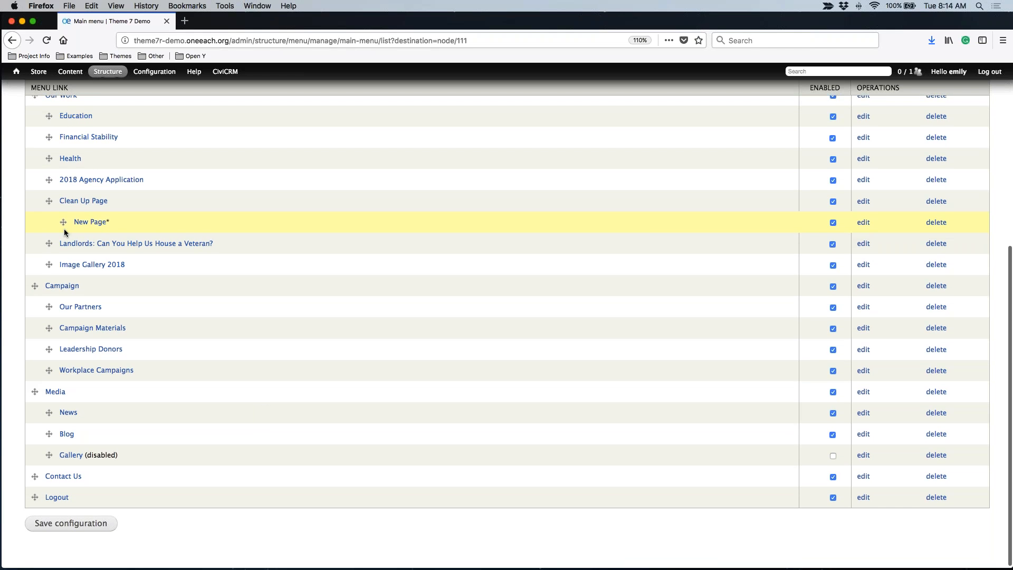
pyautogui.scroll(1, 75, 204)
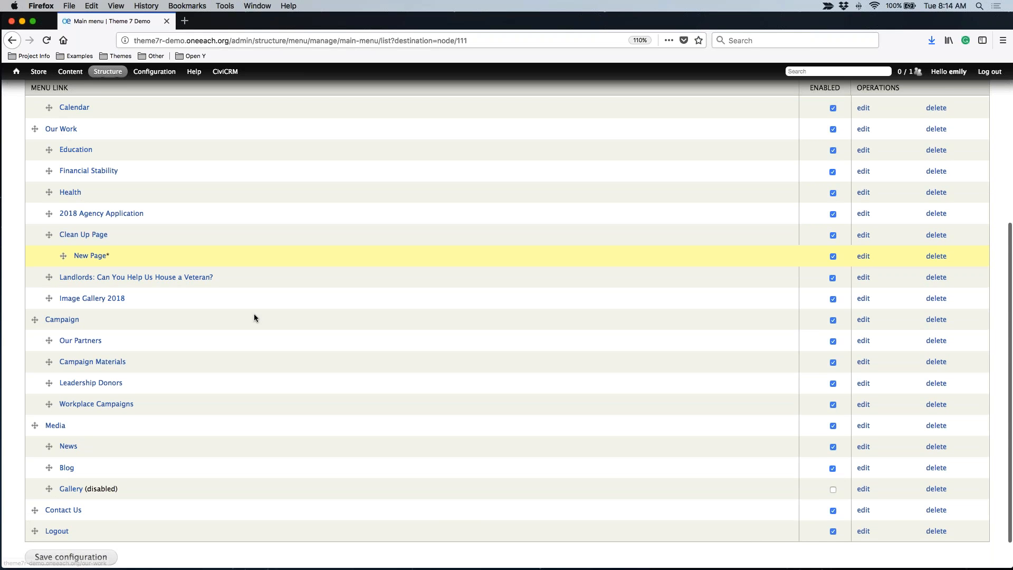
pyautogui.scroll(-1, 254, 315)
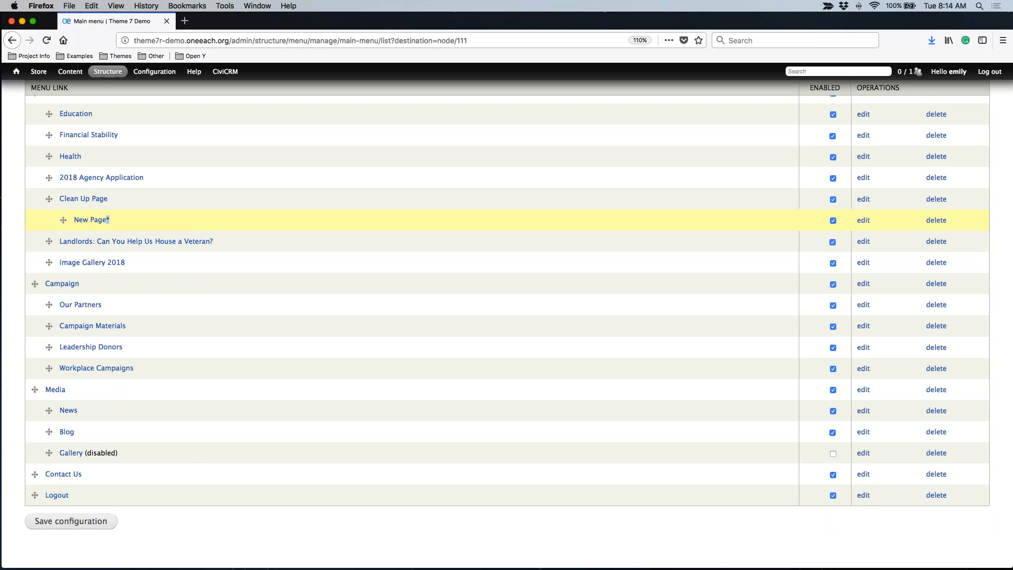
pyautogui.scroll(6, 222, 221)
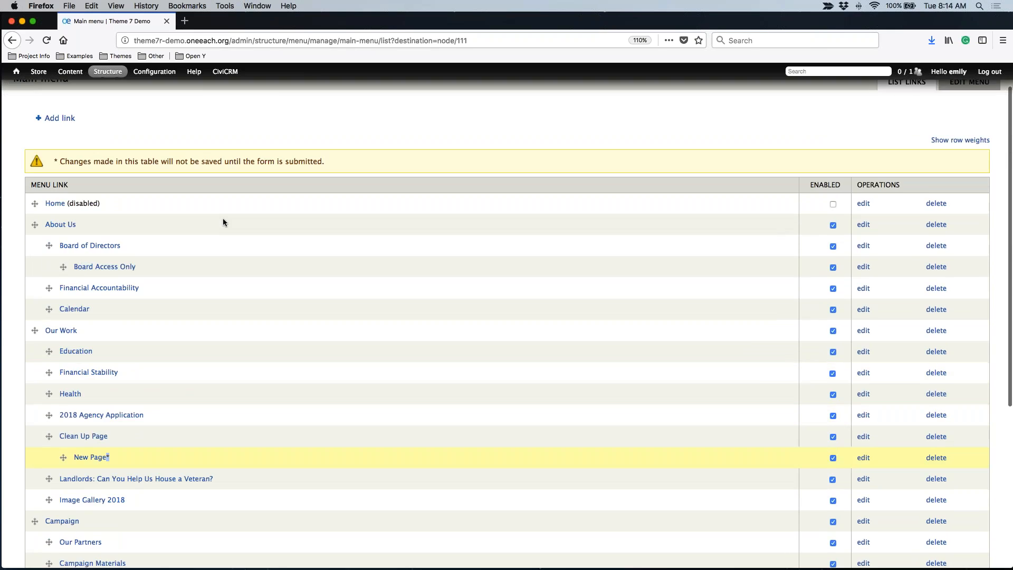
pyautogui.scroll(-6, 223, 222)
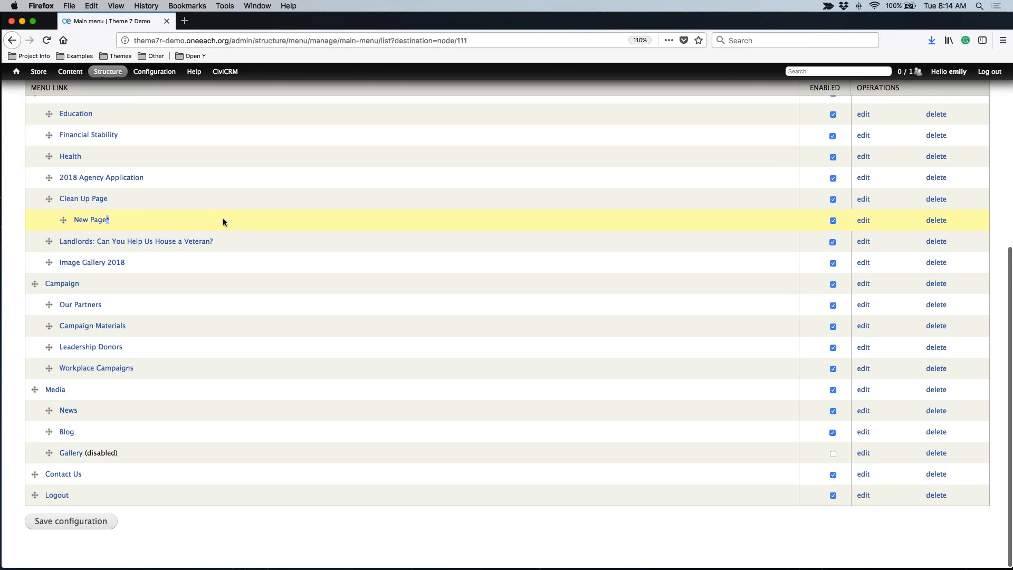
pyautogui.click(65, 526)
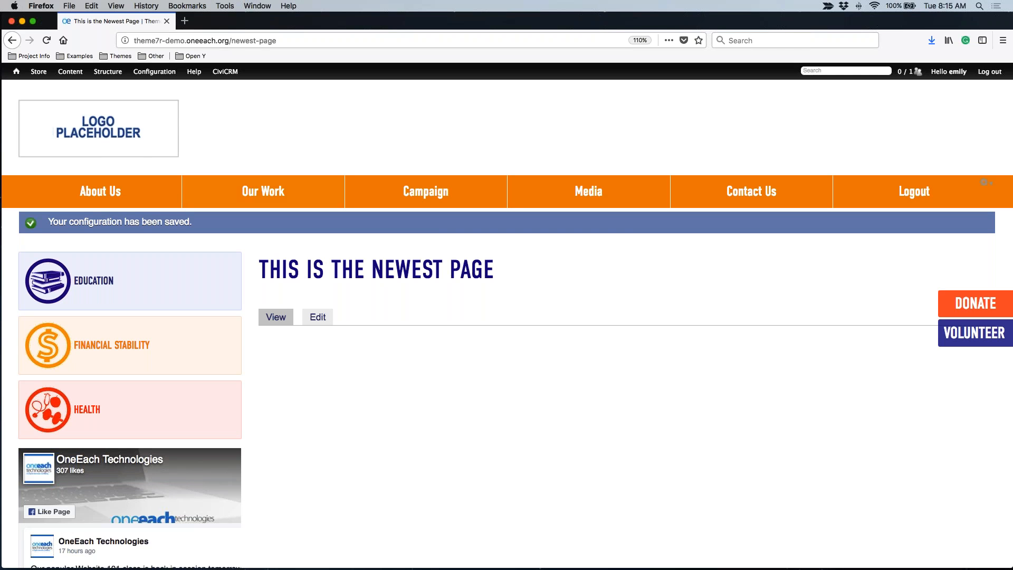
# Step: Check the Clean Up Page entry in the site's Our Work menu and look over the new page
pyautogui.moveTo(266, 188)
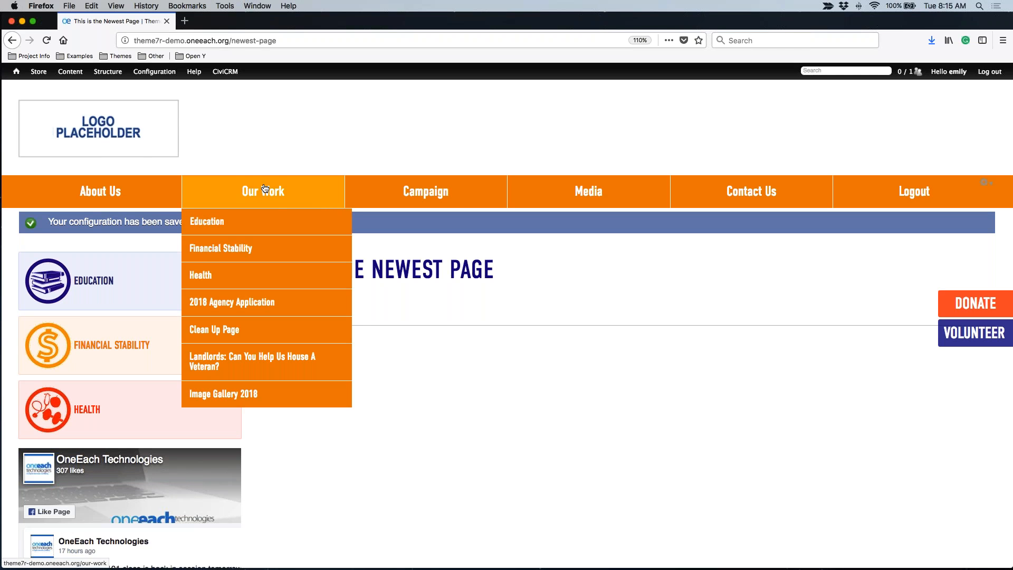
pyautogui.moveTo(316, 330)
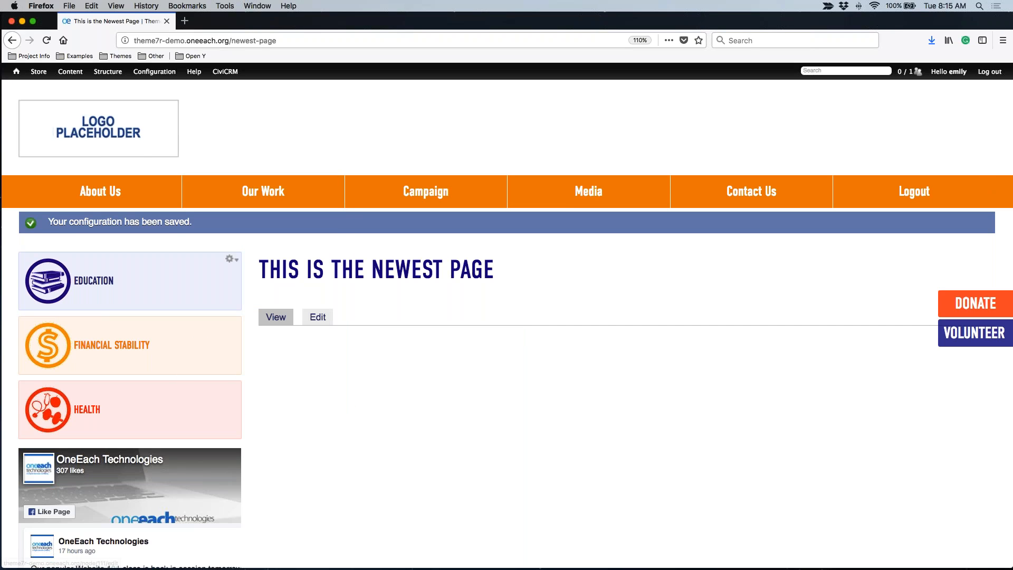
pyautogui.moveTo(233, 189)
pyautogui.scroll(-4, 448, 393)
pyautogui.scroll(2, 448, 392)
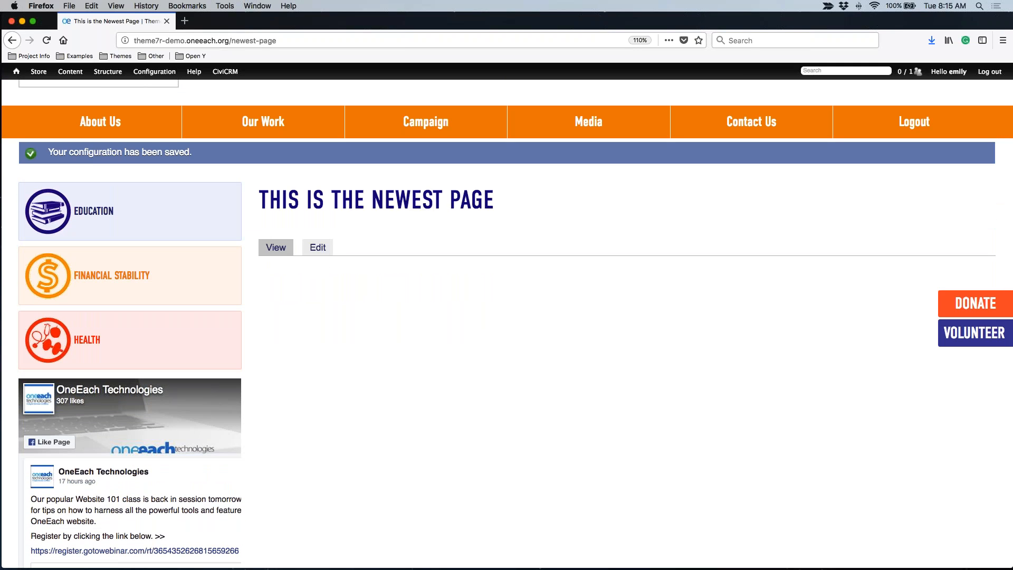
# Step: Unpublish the page "This is the Newest Page" through its publishing options and save it
pyautogui.click(318, 249)
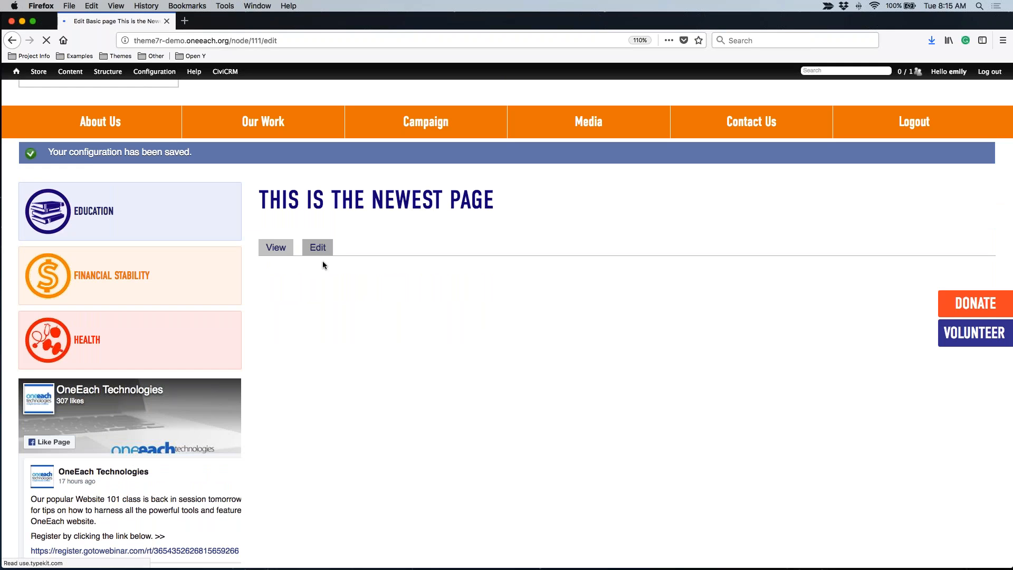
pyautogui.scroll(-10, 283, 365)
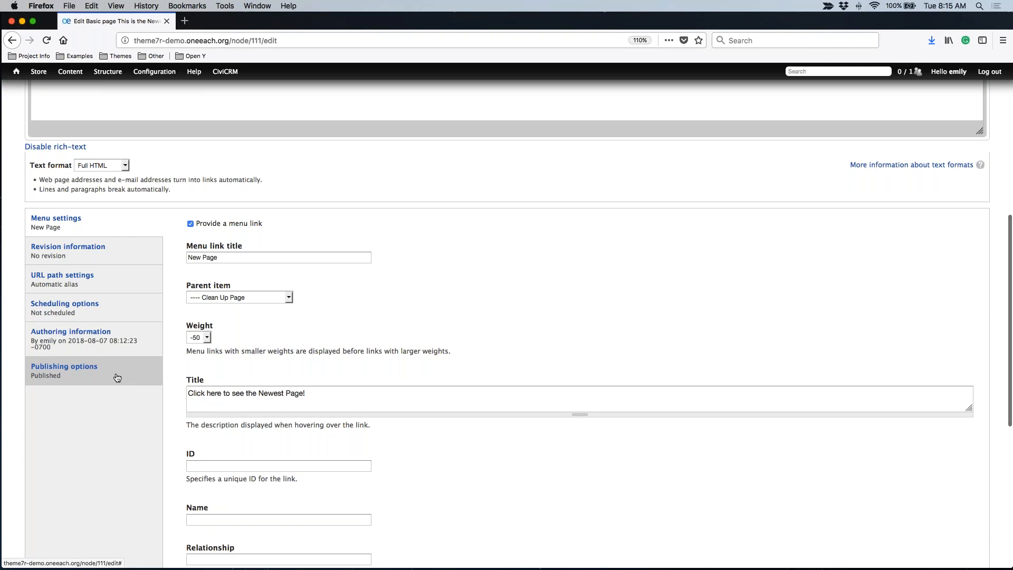
pyautogui.click(63, 369)
pyautogui.click(206, 345)
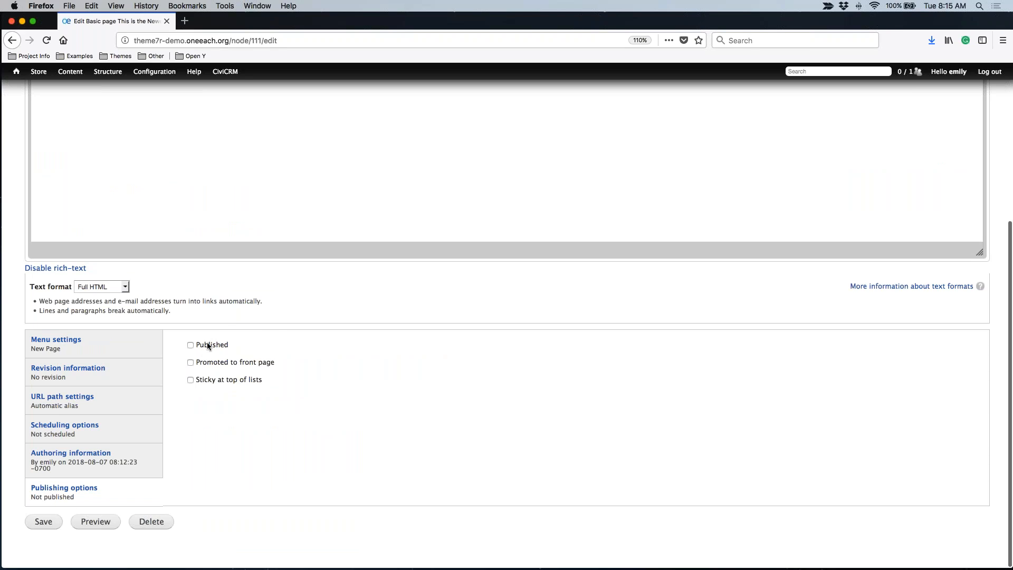
pyautogui.click(43, 522)
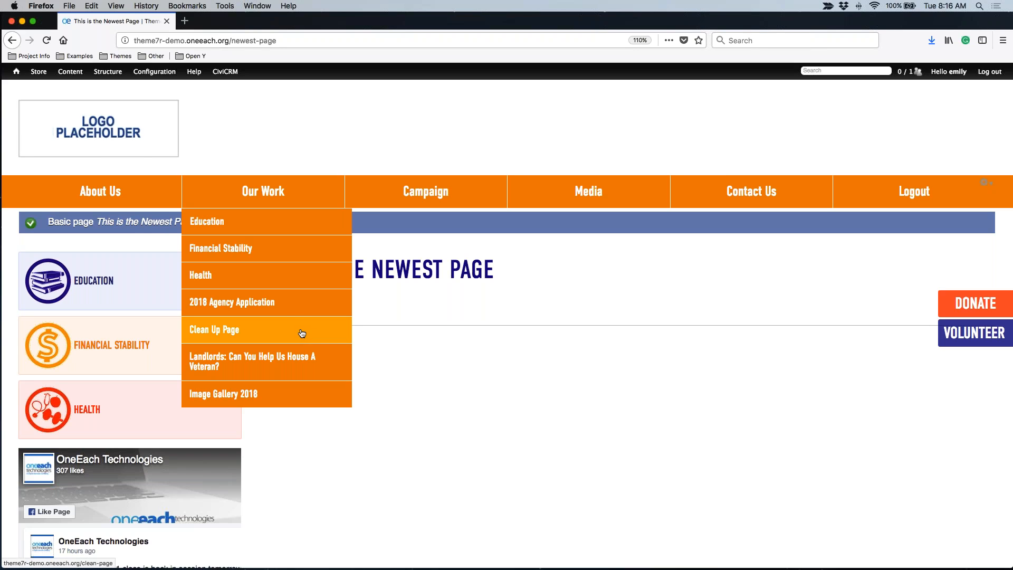
# Step: Open the page "This is the Newest Page" for editing and mark it as Published in its publishing options
pyautogui.click(317, 316)
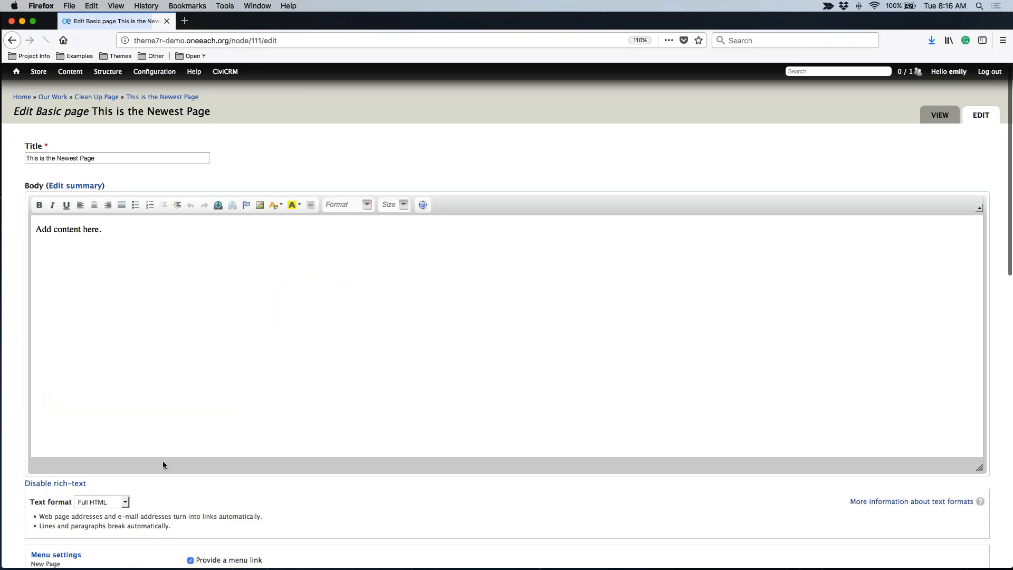
pyautogui.scroll(-5, 162, 460)
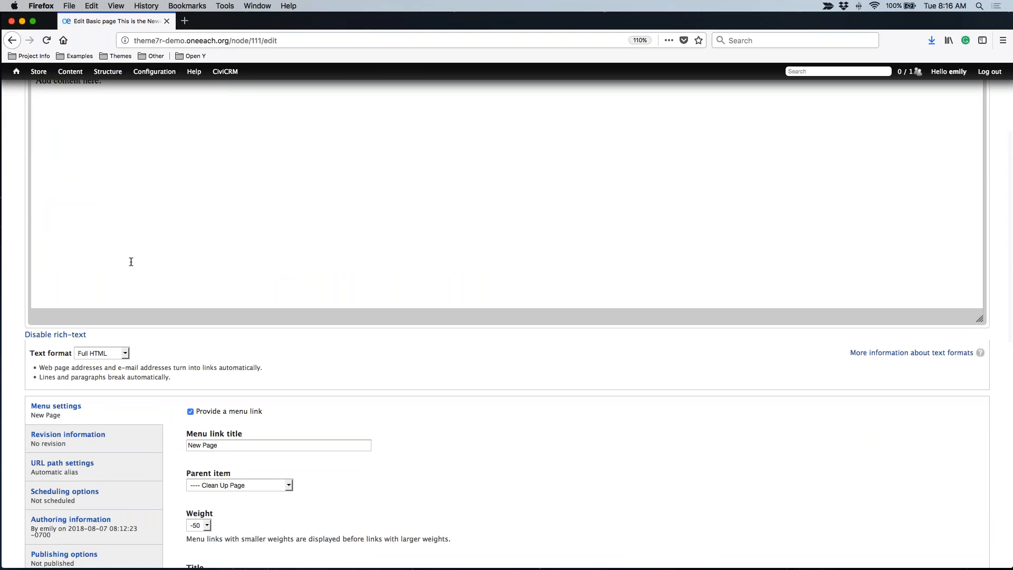
pyautogui.scroll(-3, 129, 260)
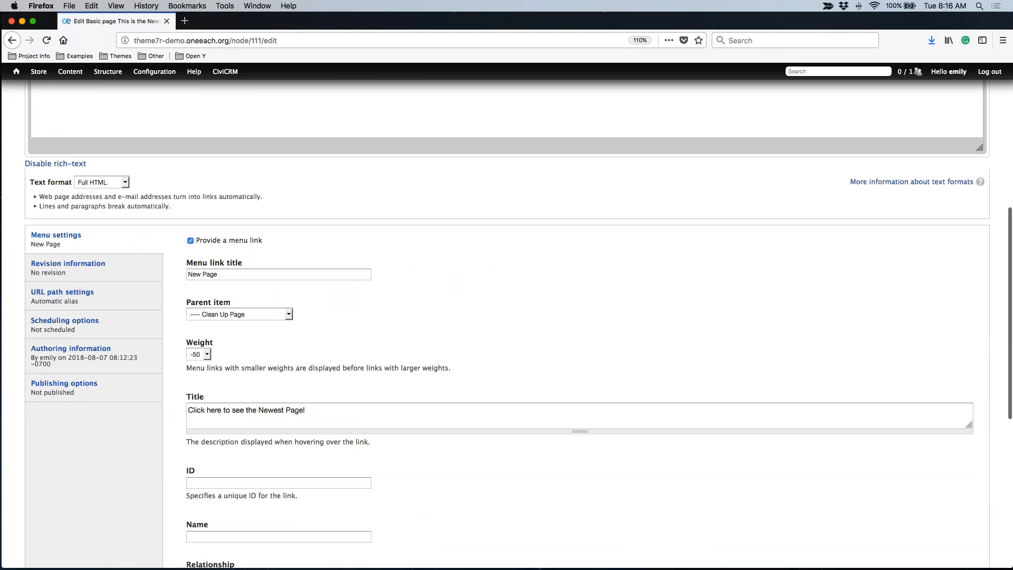
pyautogui.click(74, 388)
pyautogui.click(203, 347)
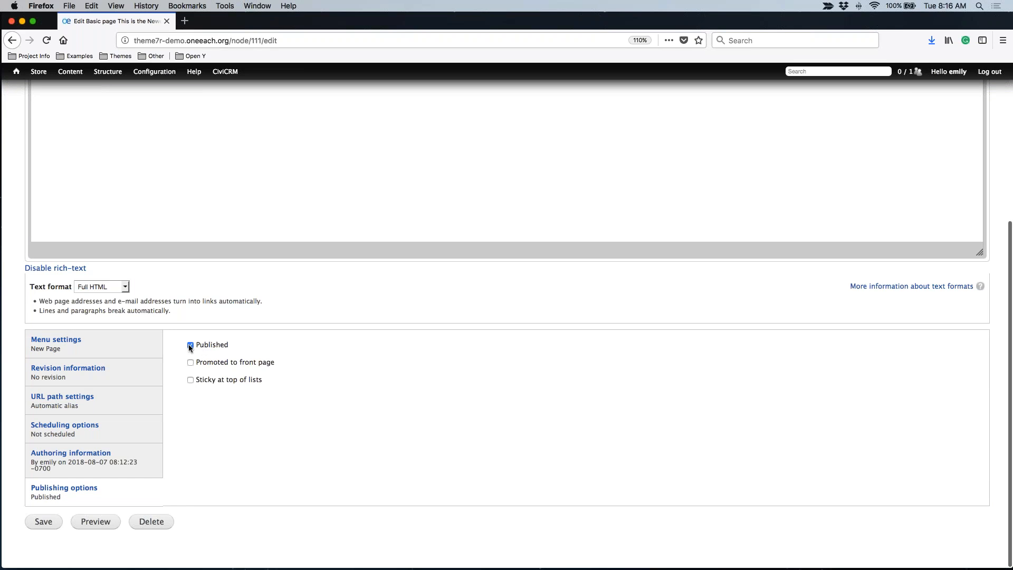
# Step: Review the menu link settings and save the page, checking for the New Page link under Clean Up Page in the Our Work menu
pyautogui.click(48, 342)
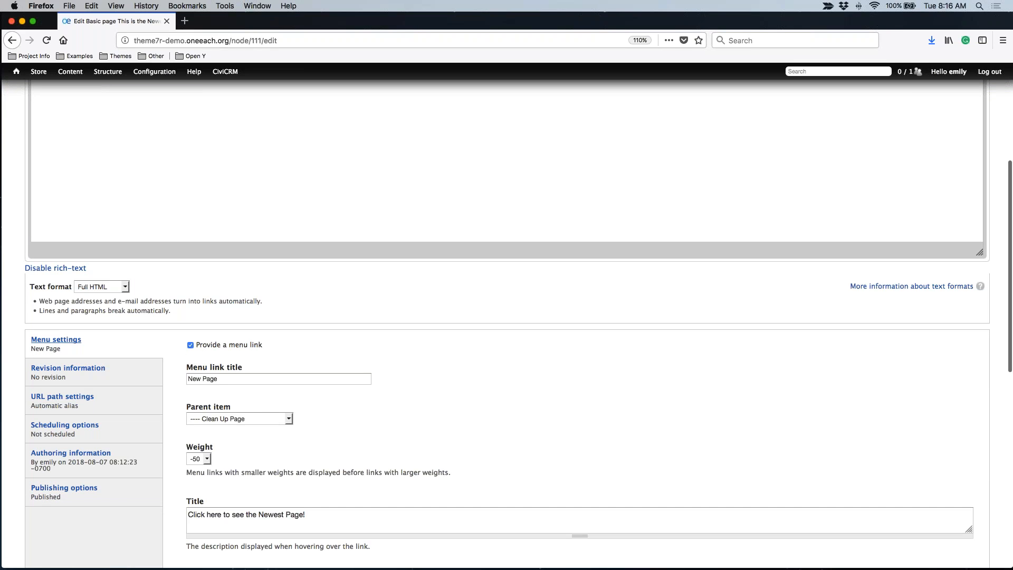
pyautogui.scroll(-4, 305, 374)
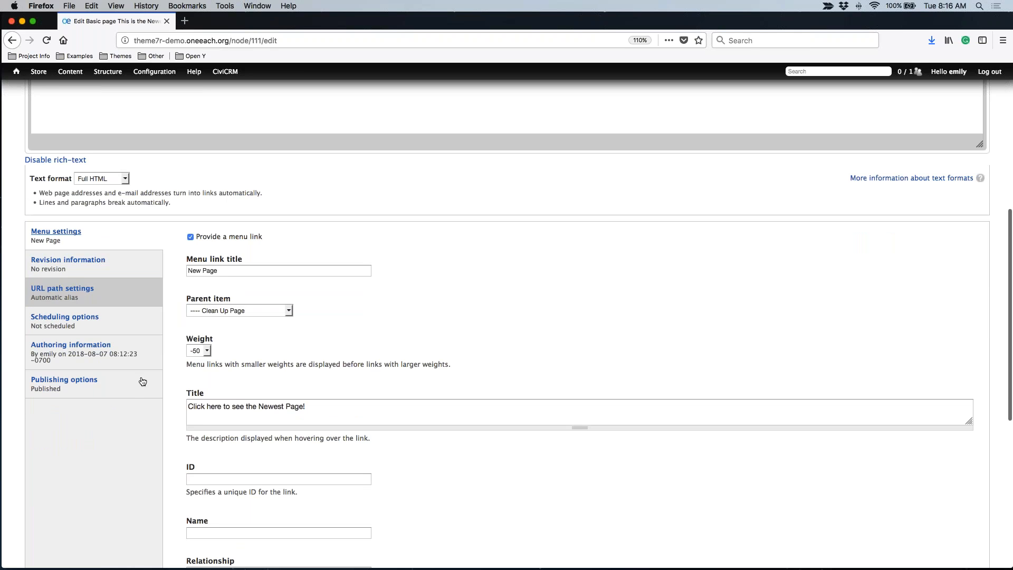
pyautogui.scroll(-4, 100, 390)
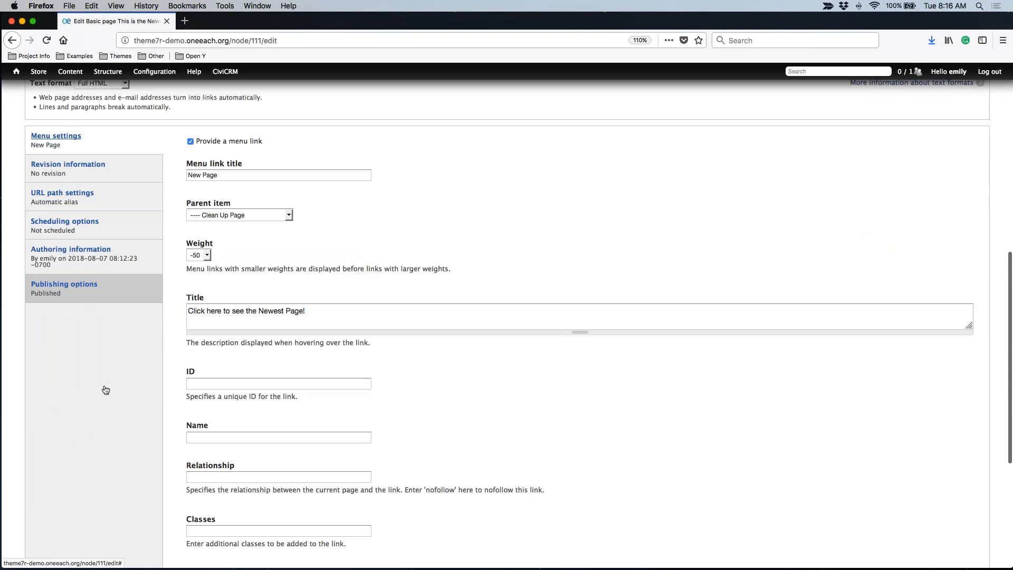
pyautogui.scroll(-8, 50, 370)
pyautogui.click(44, 521)
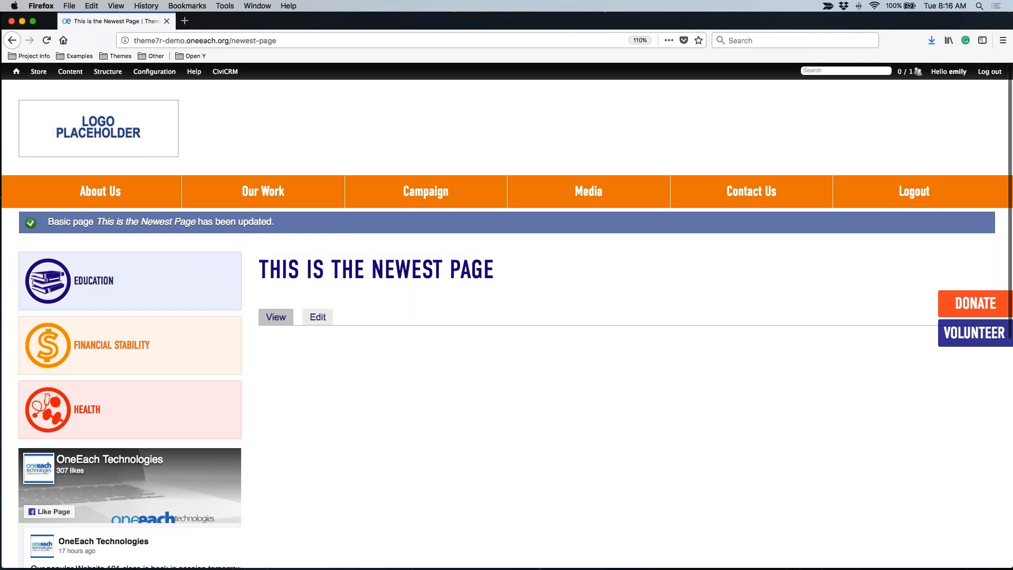
pyautogui.moveTo(287, 218)
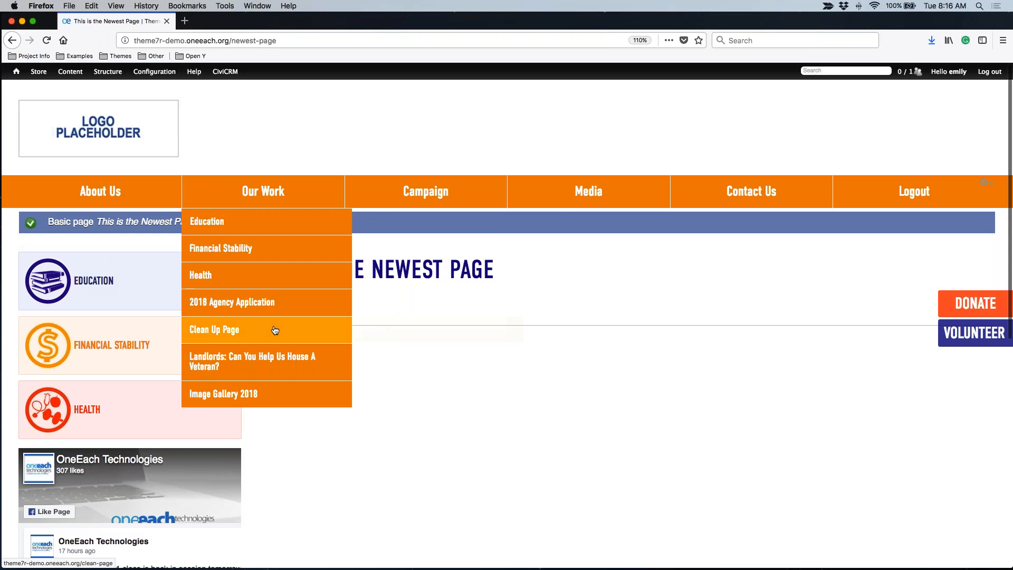
pyautogui.moveTo(273, 330)
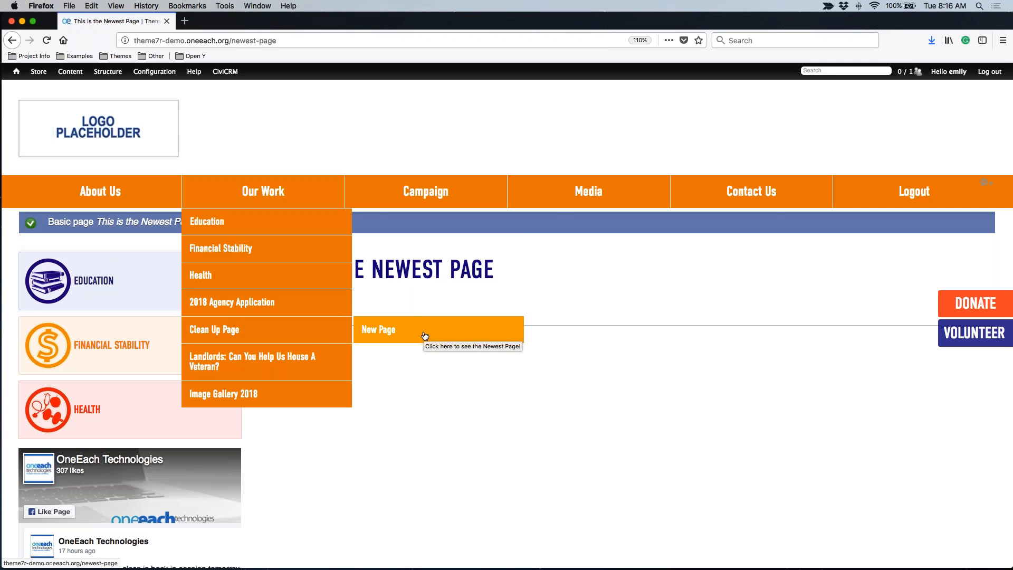